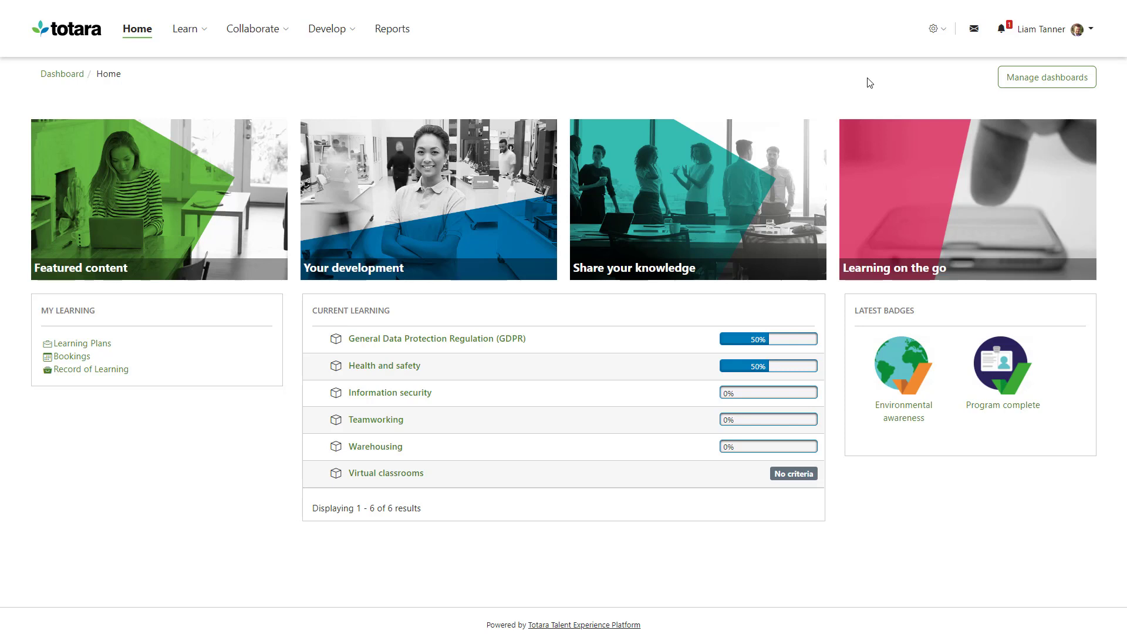
# Step: In performance activity management, create an Appraisal activity titled "Mid-year appraisal" with the description "Appraisals for permanent management level staff."
pyautogui.click(934, 29)
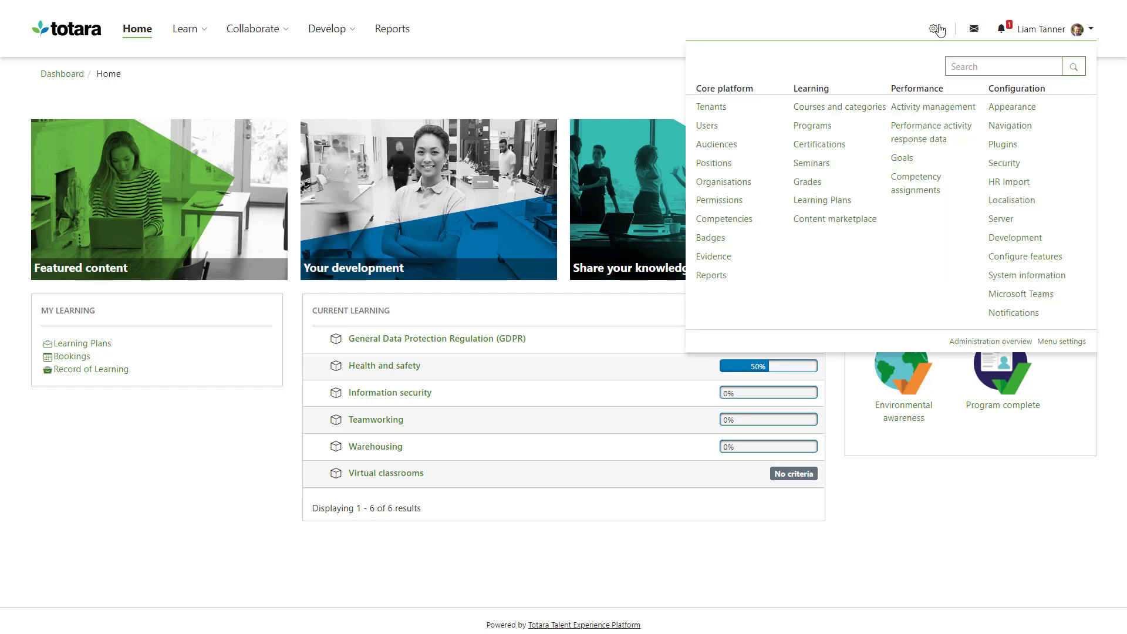
pyautogui.click(934, 108)
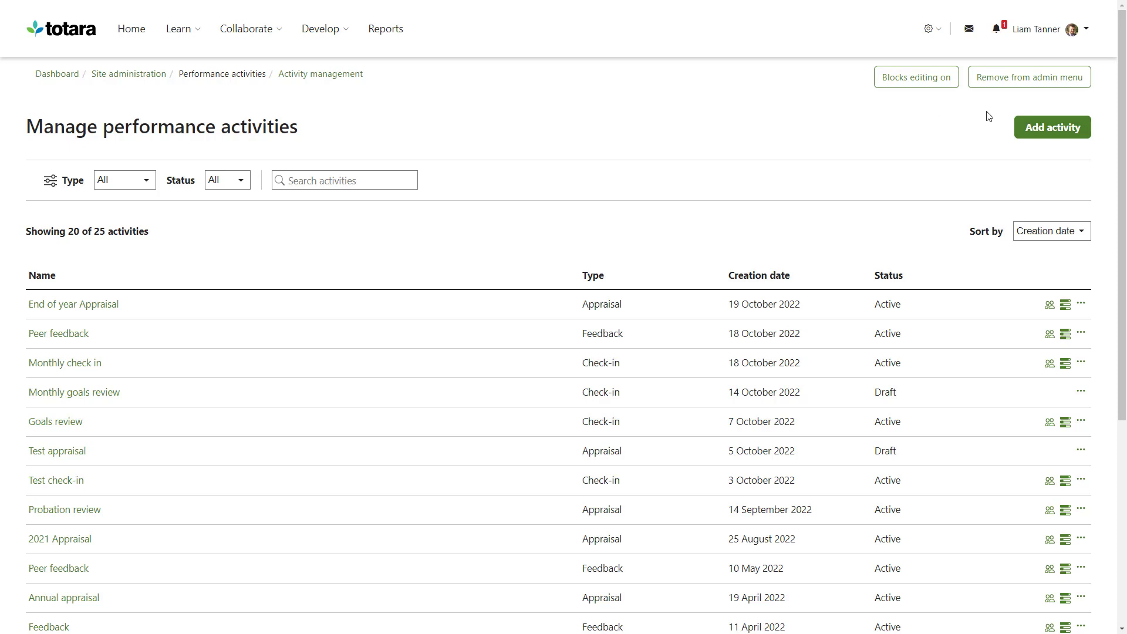
pyautogui.click(1031, 126)
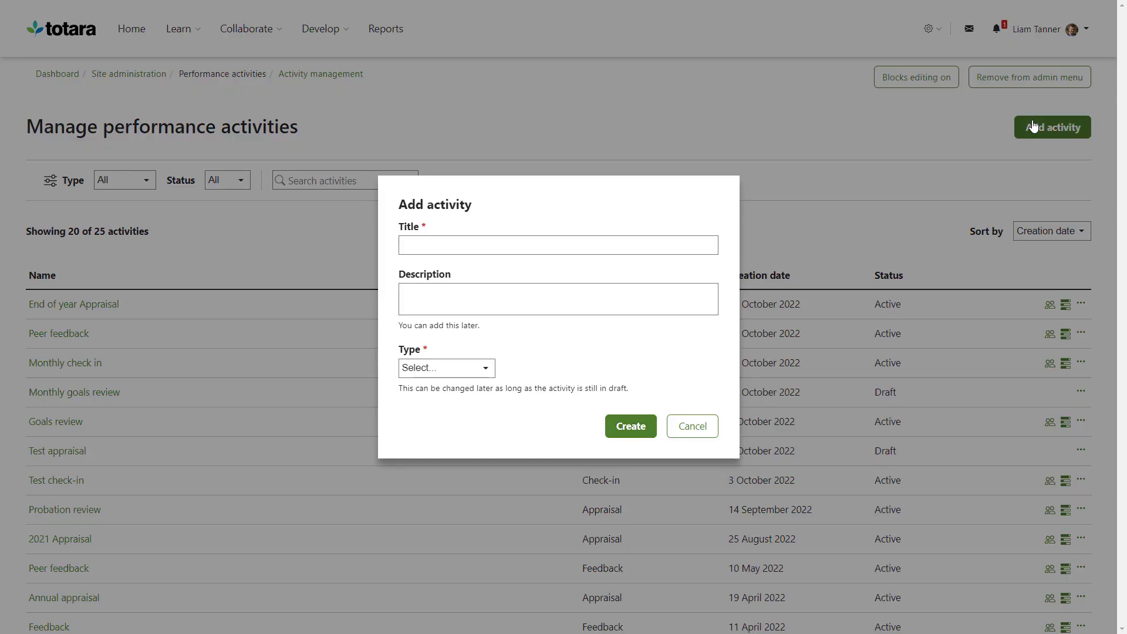
pyautogui.click(708, 238)
pyautogui.write('Mid-year appraisal')
pyautogui.click(714, 289)
pyautogui.write('Appraisals for perma')
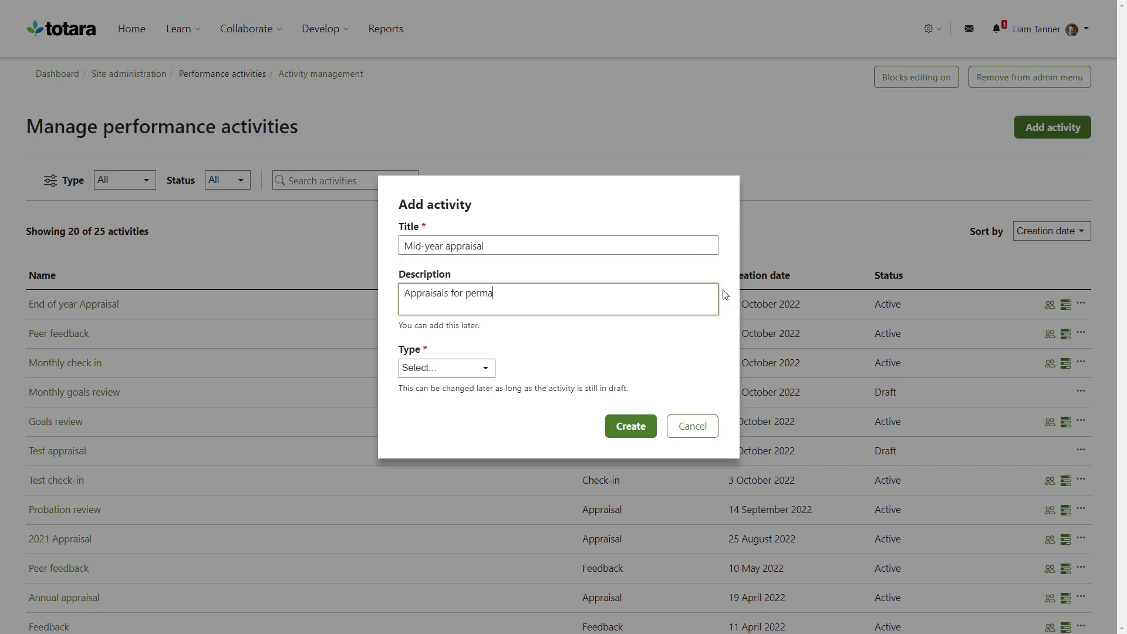
pyautogui.write('nent management level staff.')
pyautogui.click(726, 294)
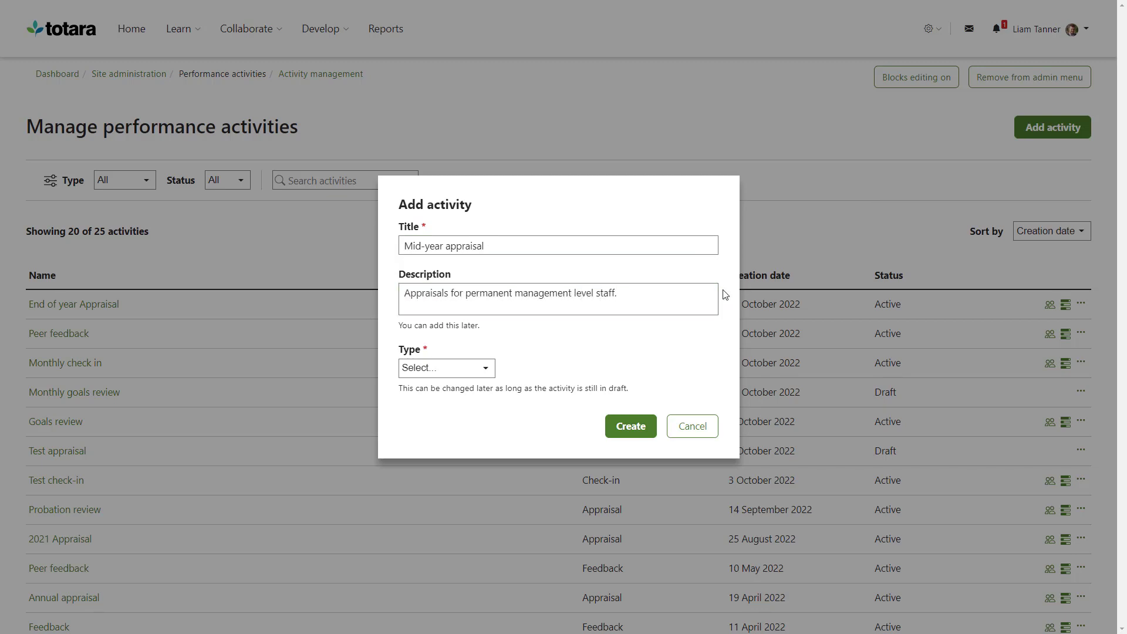
pyautogui.click(485, 367)
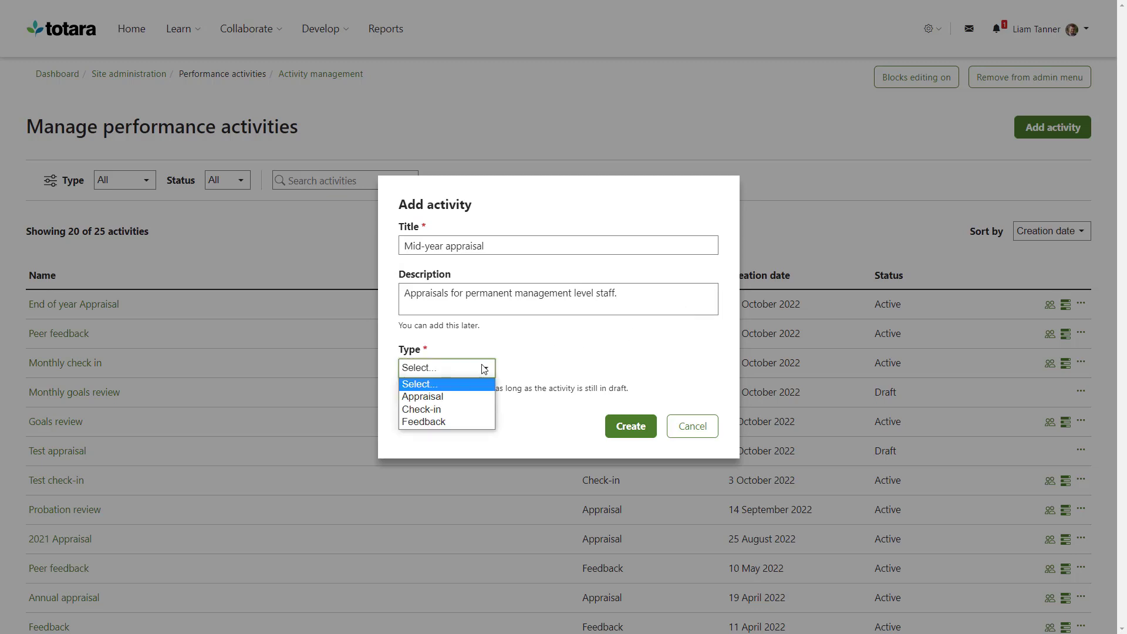
pyautogui.click(484, 395)
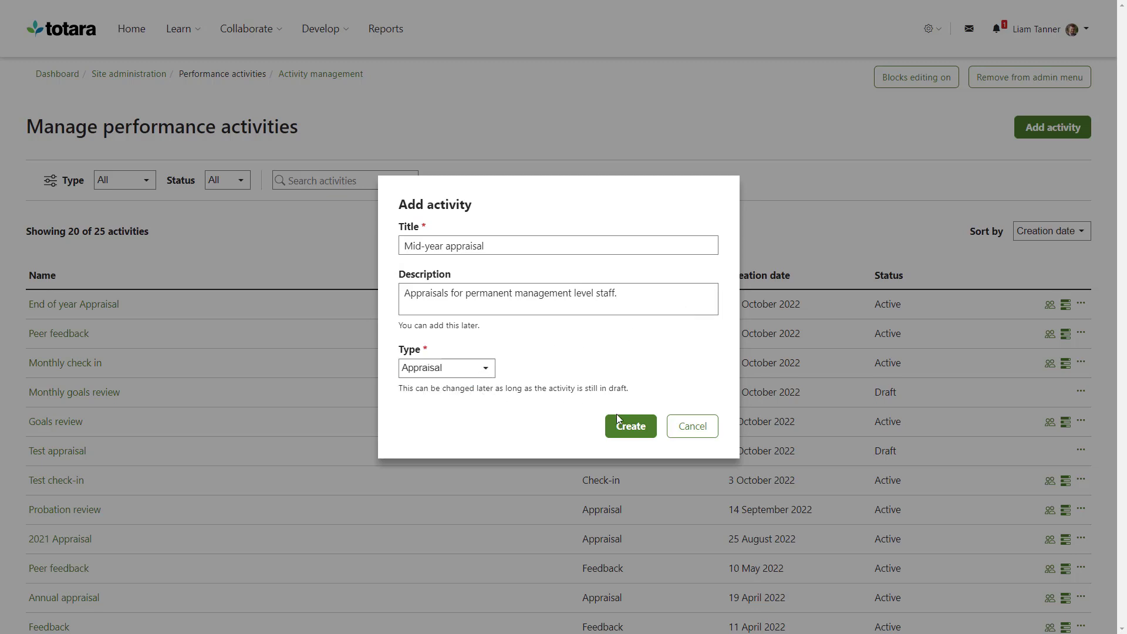
pyautogui.click(630, 426)
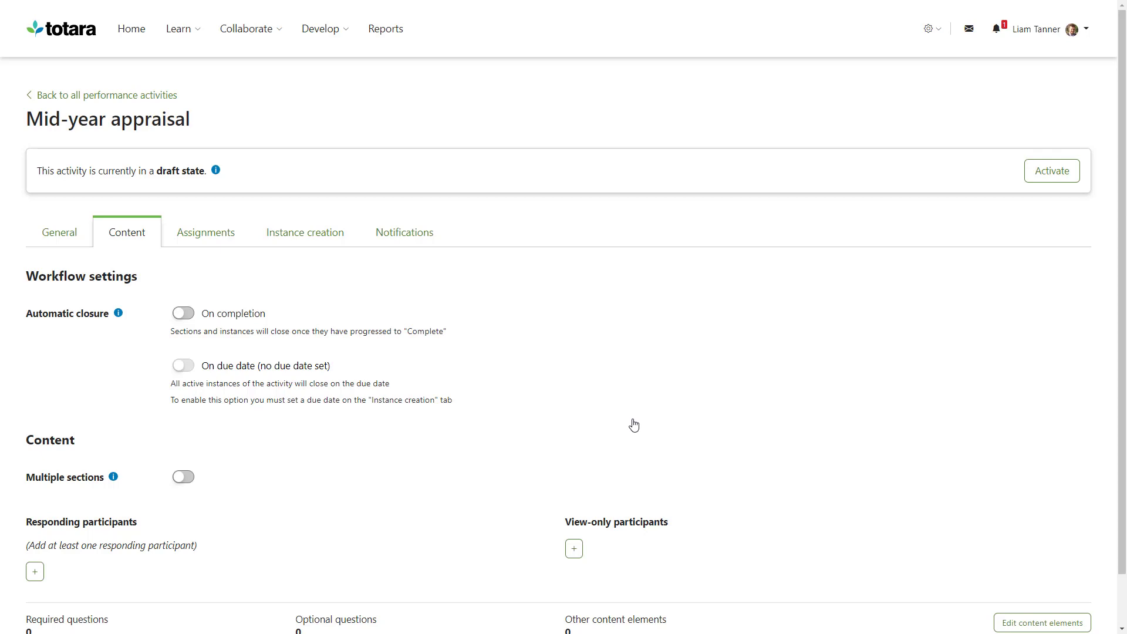
# Step: Set the activity's visibility condition to "Response submission is closed for the participant who is viewing" and save the general settings
pyautogui.click(68, 245)
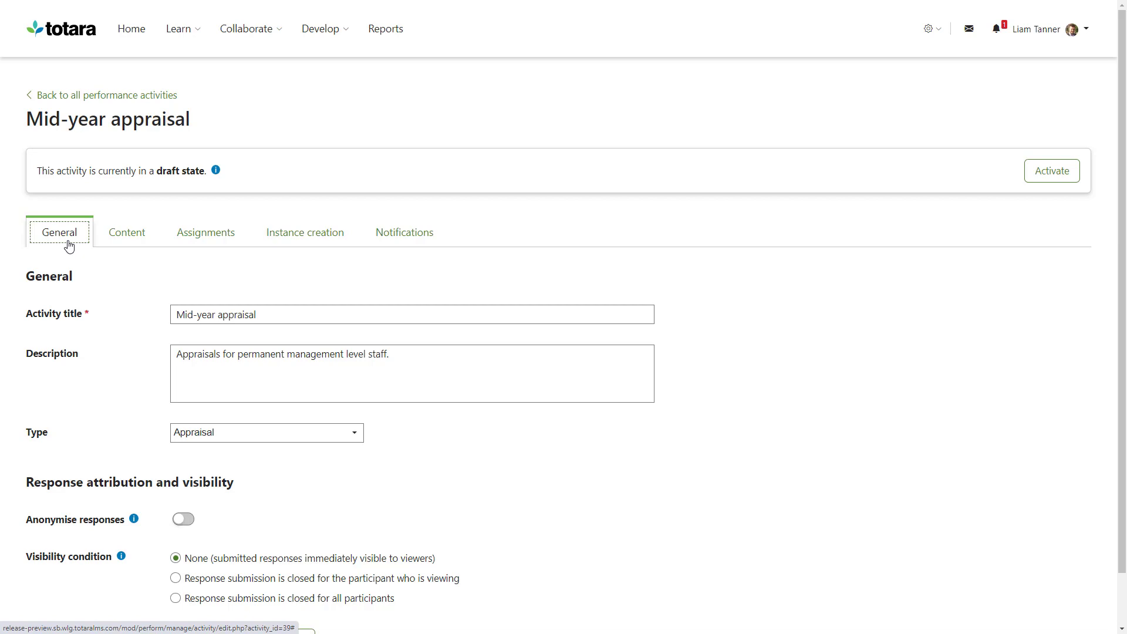
pyautogui.scroll(-2, 1121, 352)
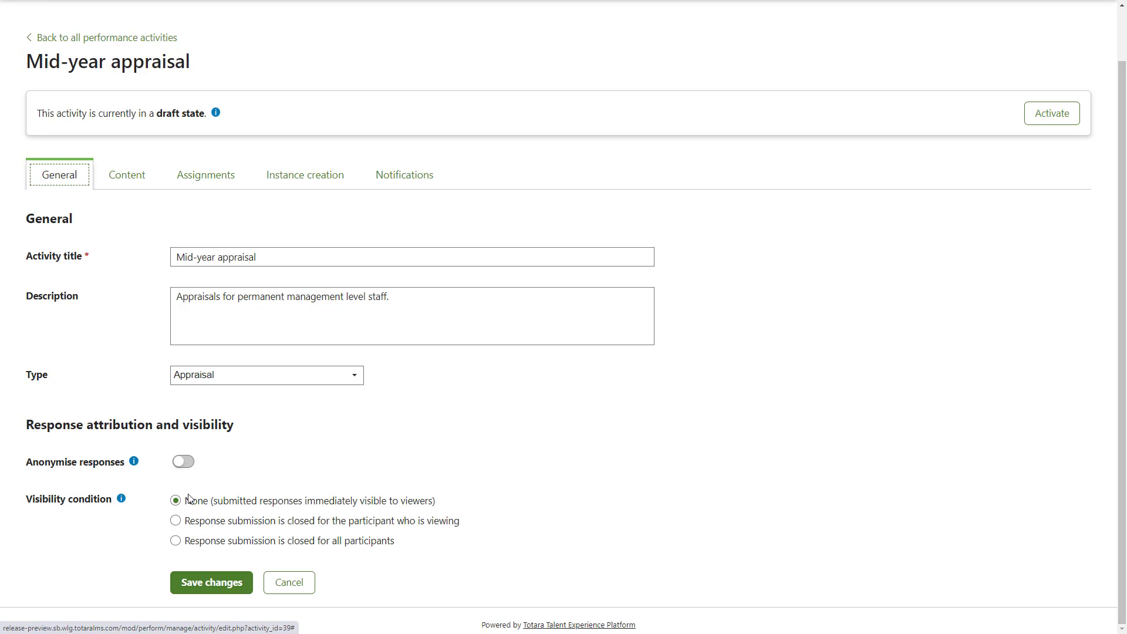
pyautogui.click(176, 520)
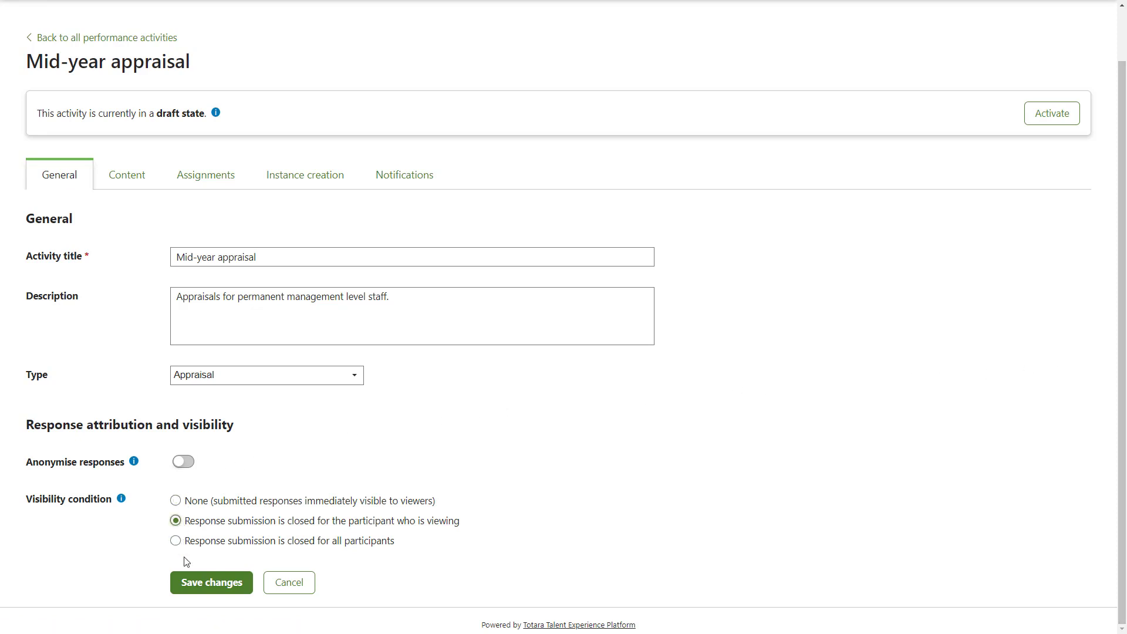
pyautogui.click(187, 582)
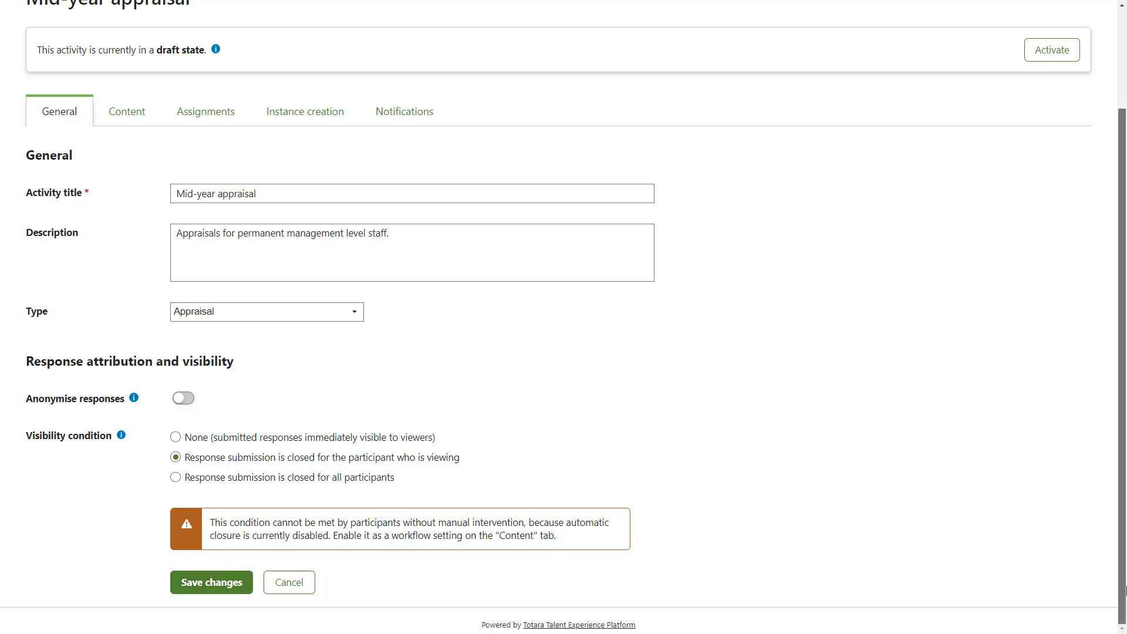
# Step: Enable automatic closure on completion in the activity's content workflow settings
pyautogui.scroll(2, 1120, 432)
pyautogui.click(125, 232)
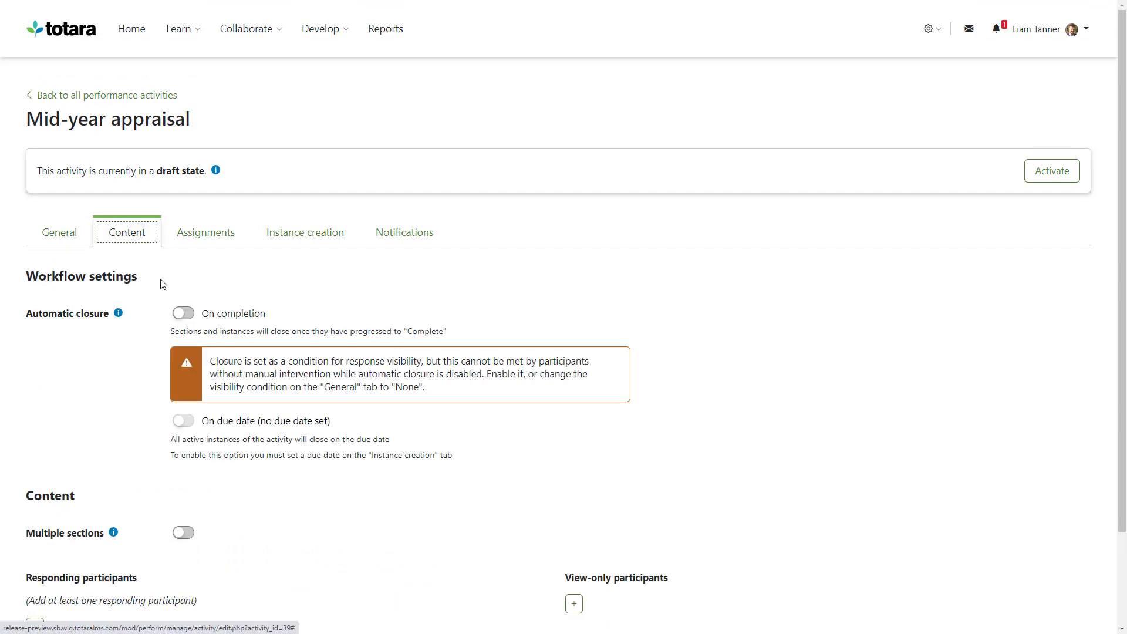
pyautogui.click(183, 314)
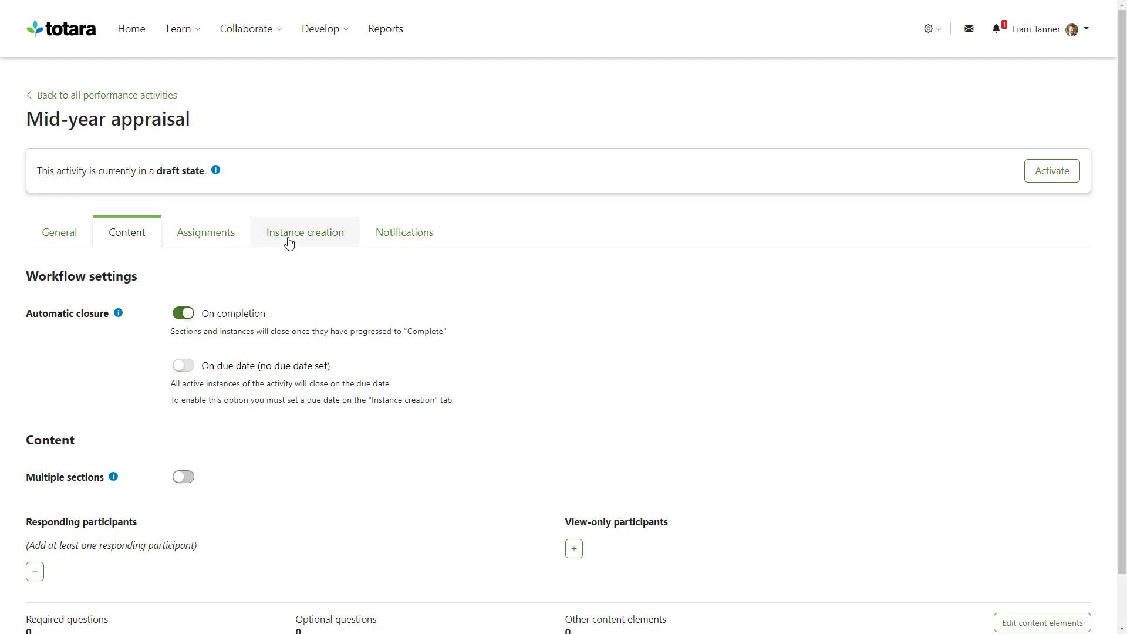
# Step: Enable the due date in the activity's instance creation settings
pyautogui.click(309, 236)
pyautogui.scroll(-5, 1110, 273)
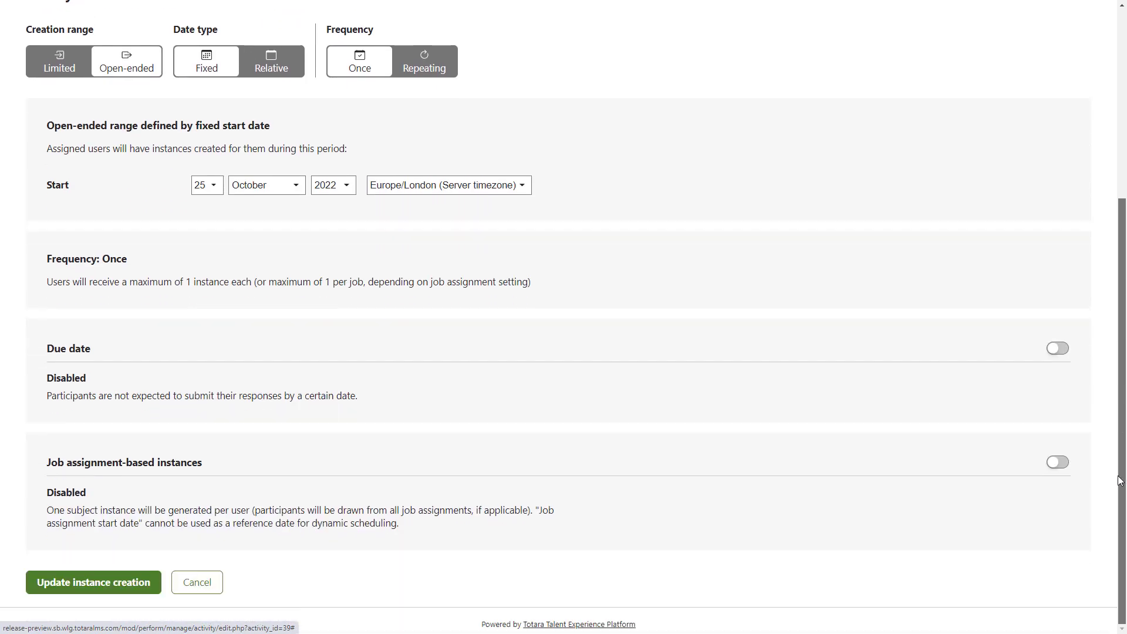
pyautogui.click(1056, 348)
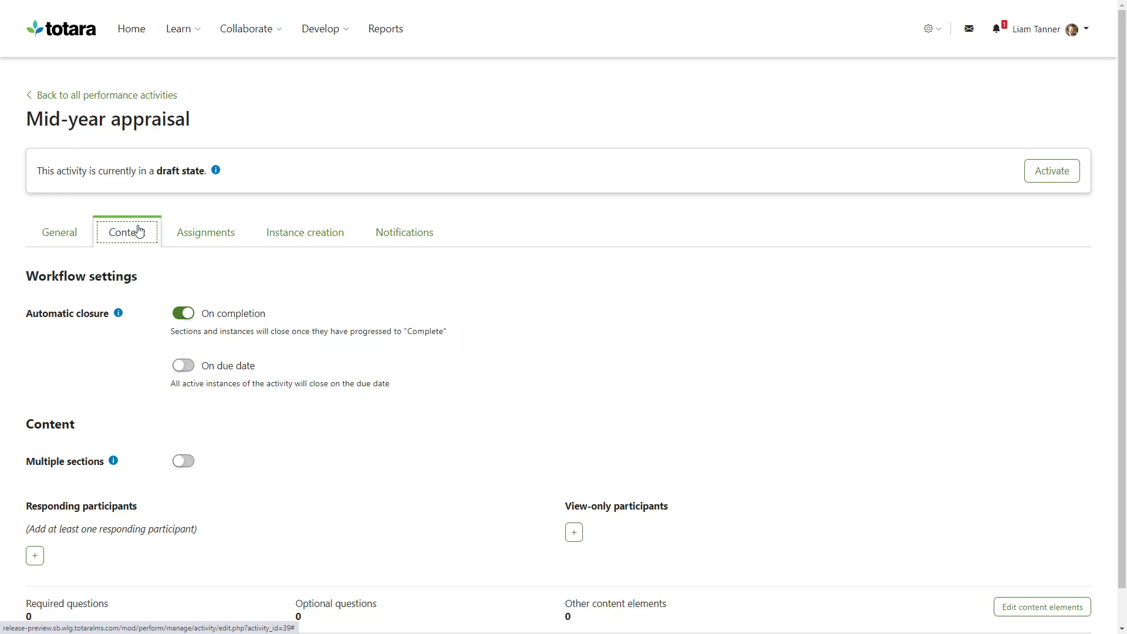
# Step: Add Subject, Manager and Appraiser as responding participants in the activity's content settings
pyautogui.click(35, 556)
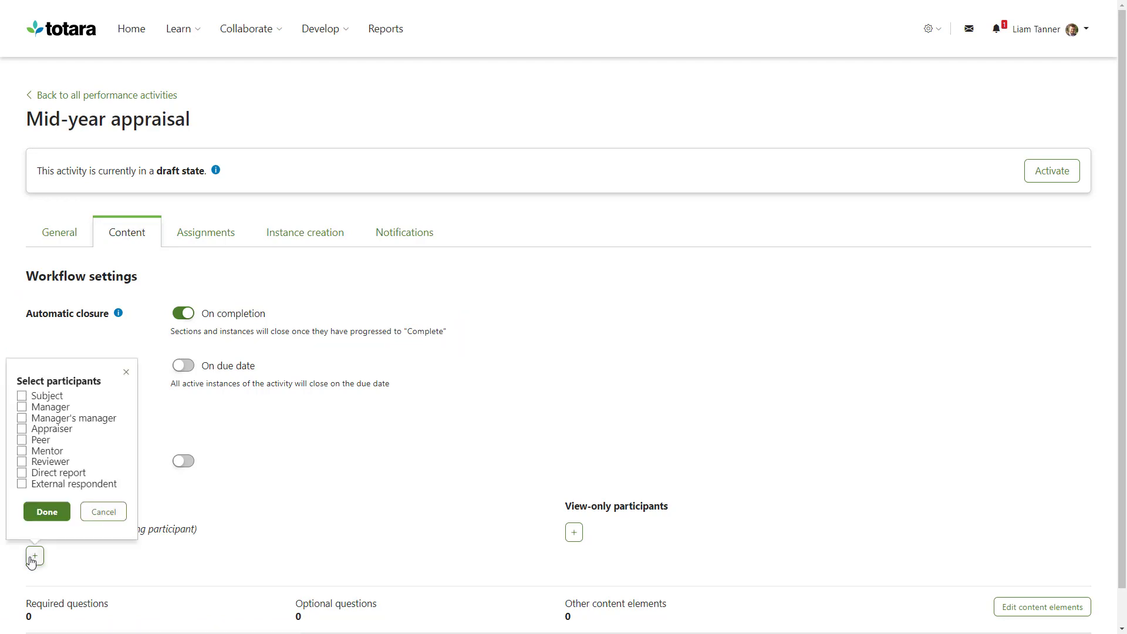
pyautogui.click(22, 395)
pyautogui.click(22, 407)
pyautogui.click(22, 428)
pyautogui.click(47, 512)
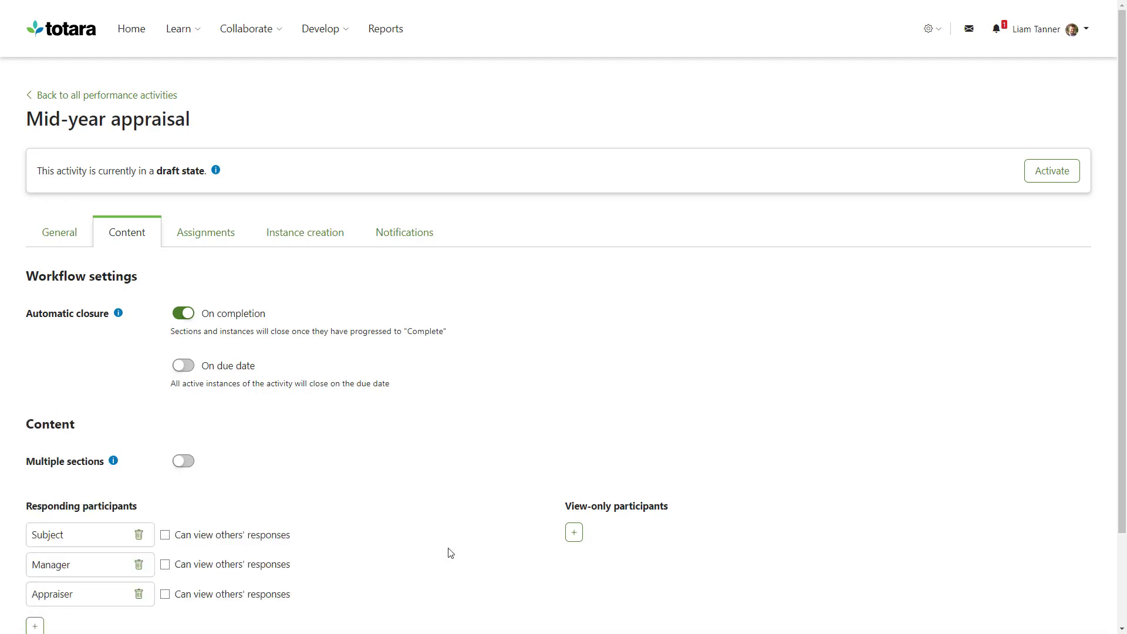
# Step: Add Manager's manager as a view-only participant of the activity
pyautogui.click(573, 532)
pyautogui.click(523, 395)
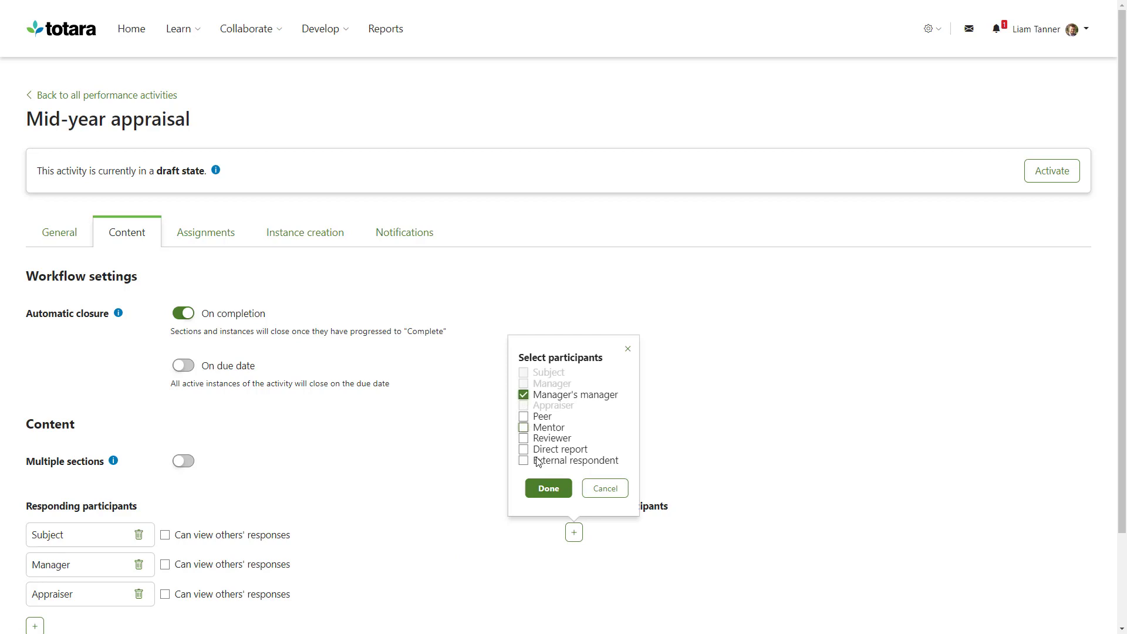
pyautogui.click(547, 489)
# Step: Allow the Subject, Manager and Appraiser to view others' responses, and turn on multiple sections for the activity content
pyautogui.scroll(-2, 1120, 444)
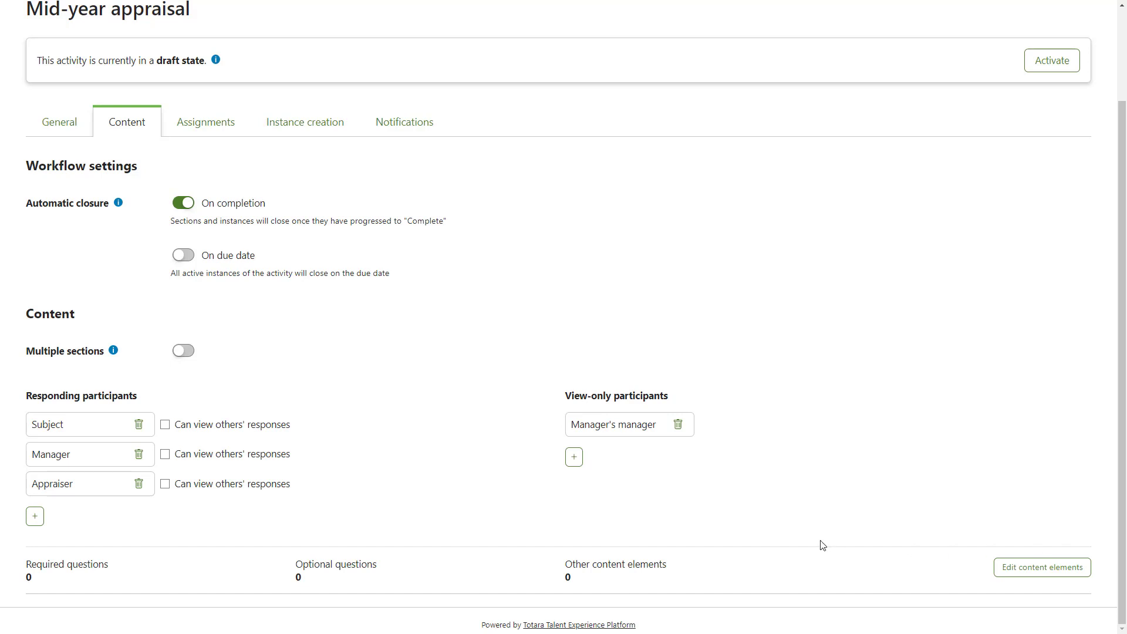
pyautogui.click(165, 424)
pyautogui.click(165, 454)
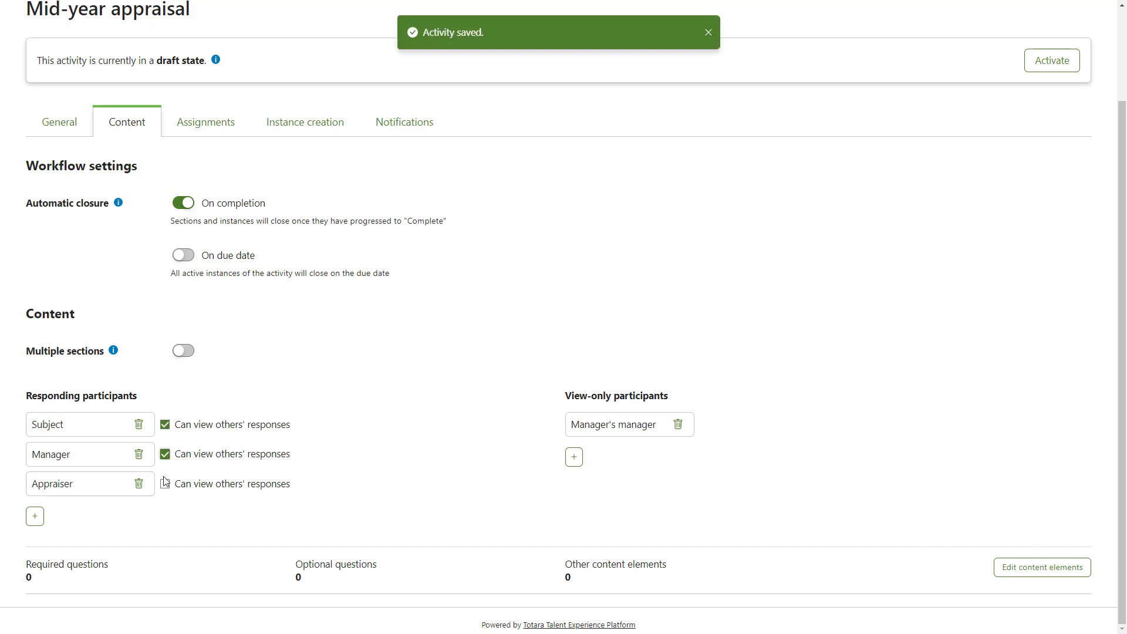
pyautogui.click(165, 485)
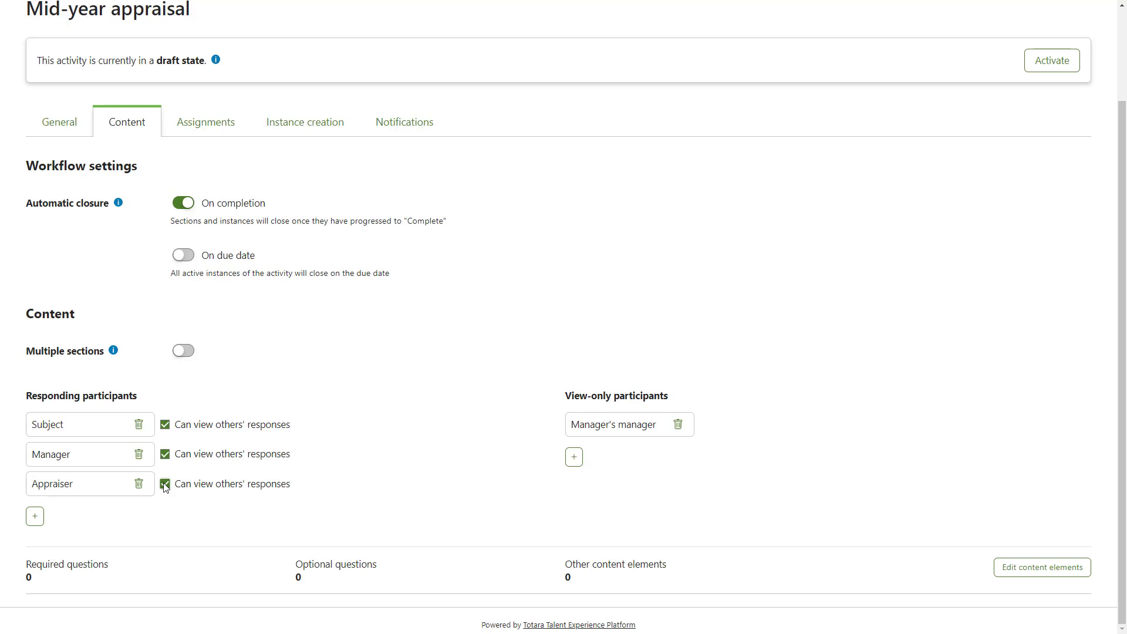
pyautogui.click(189, 352)
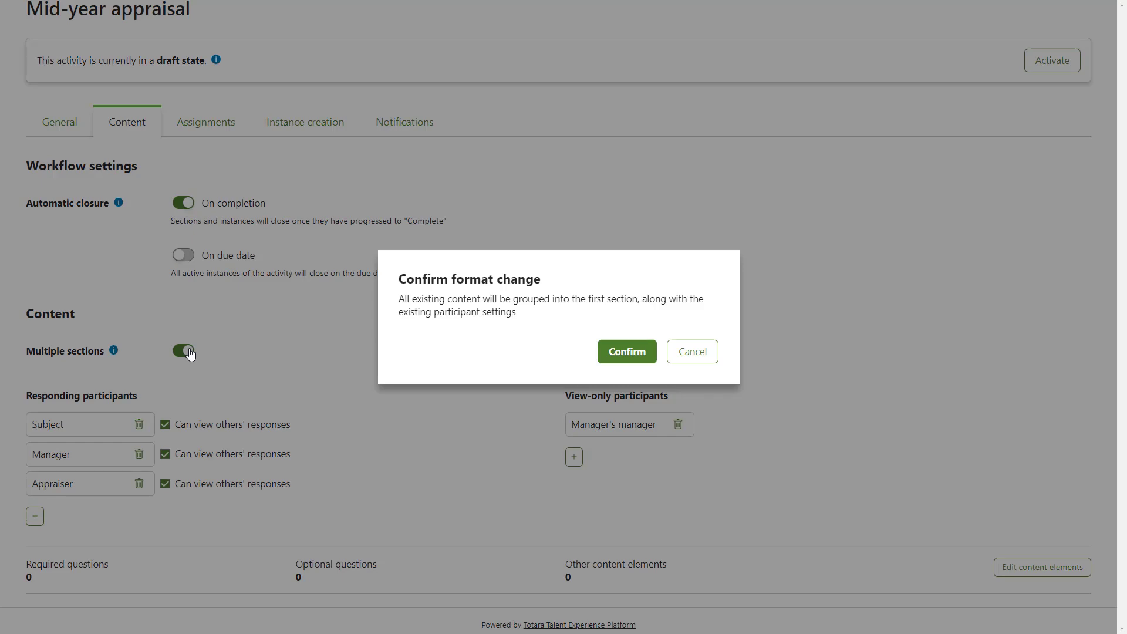
pyautogui.click(627, 354)
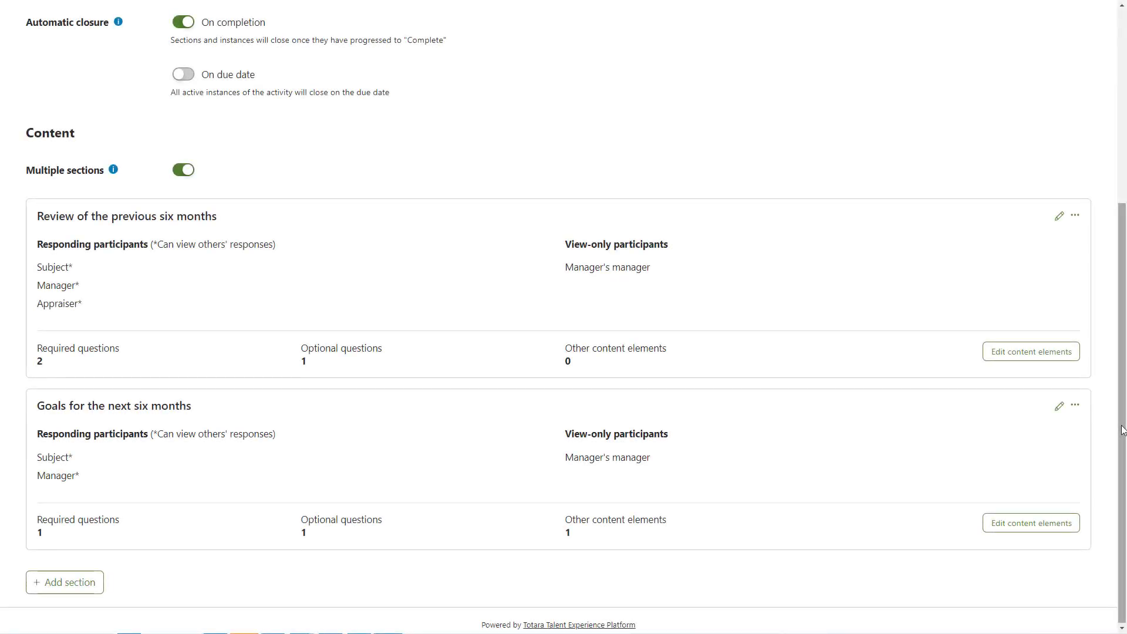
# Step: Assign the Managers audience to the Mid-year appraisal activity
pyautogui.moveTo(1121, 430); pyautogui.dragTo(1121, 216)
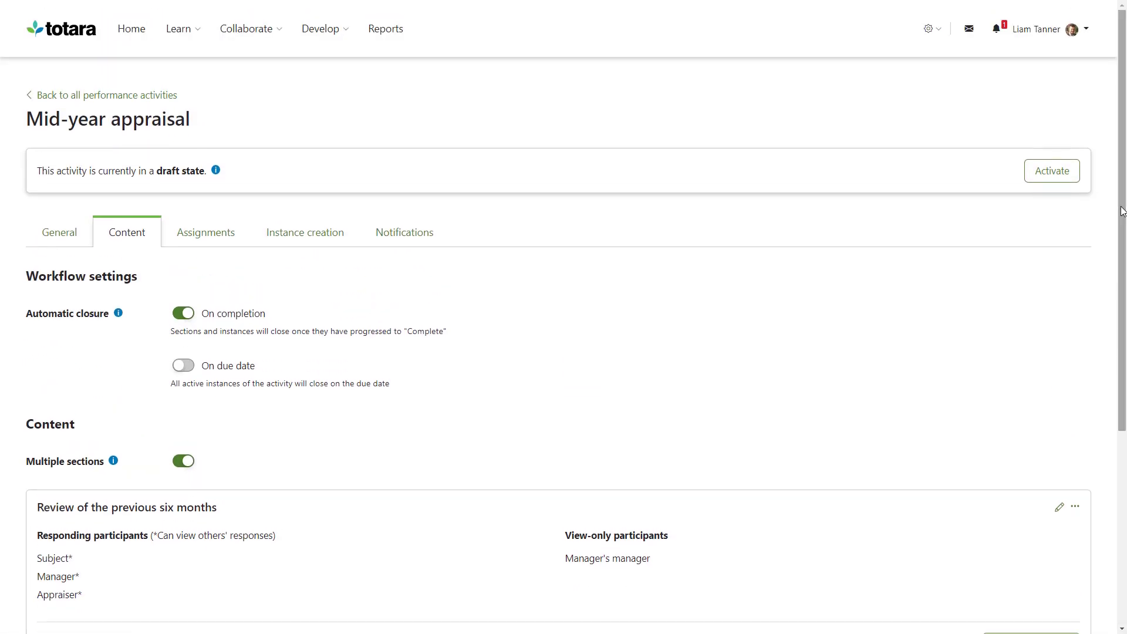
pyautogui.click(192, 220)
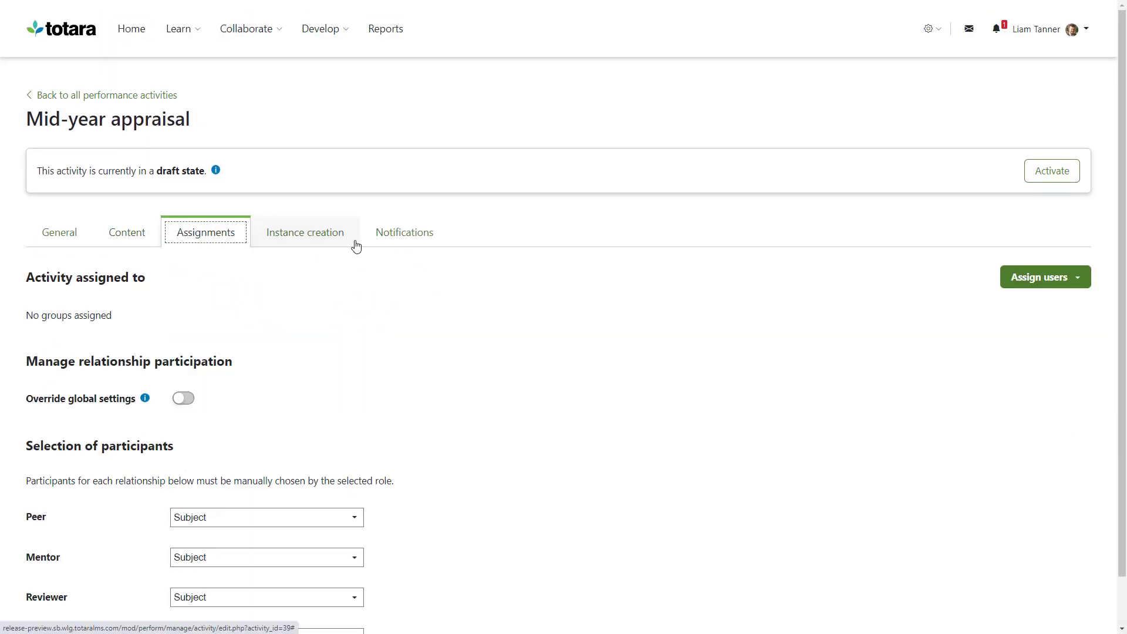
pyautogui.click(1055, 276)
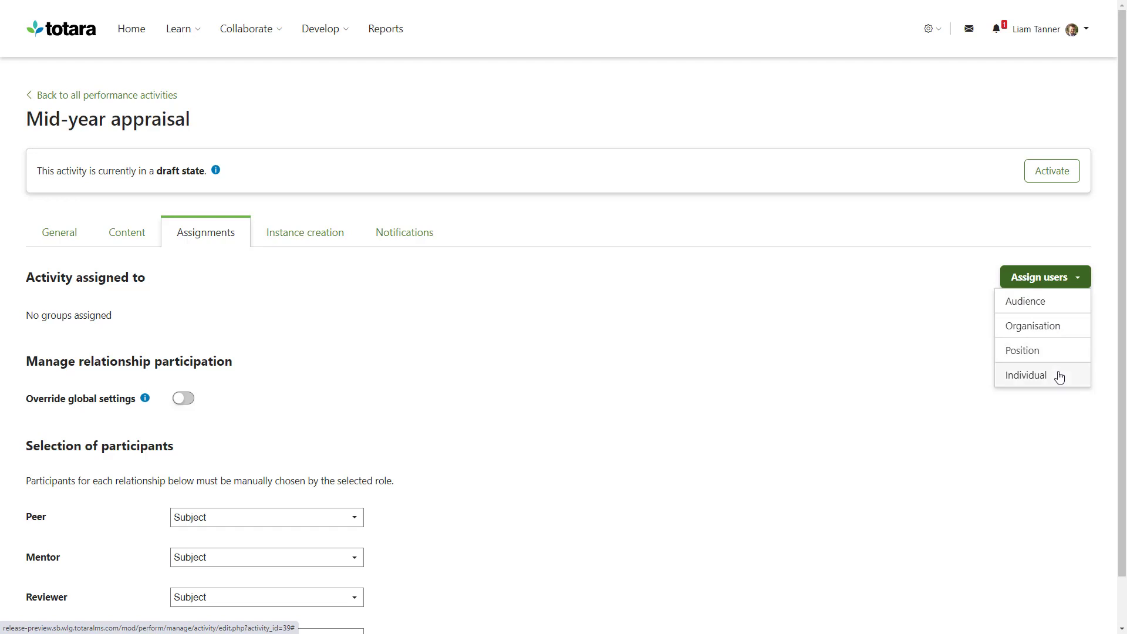
pyautogui.click(1059, 302)
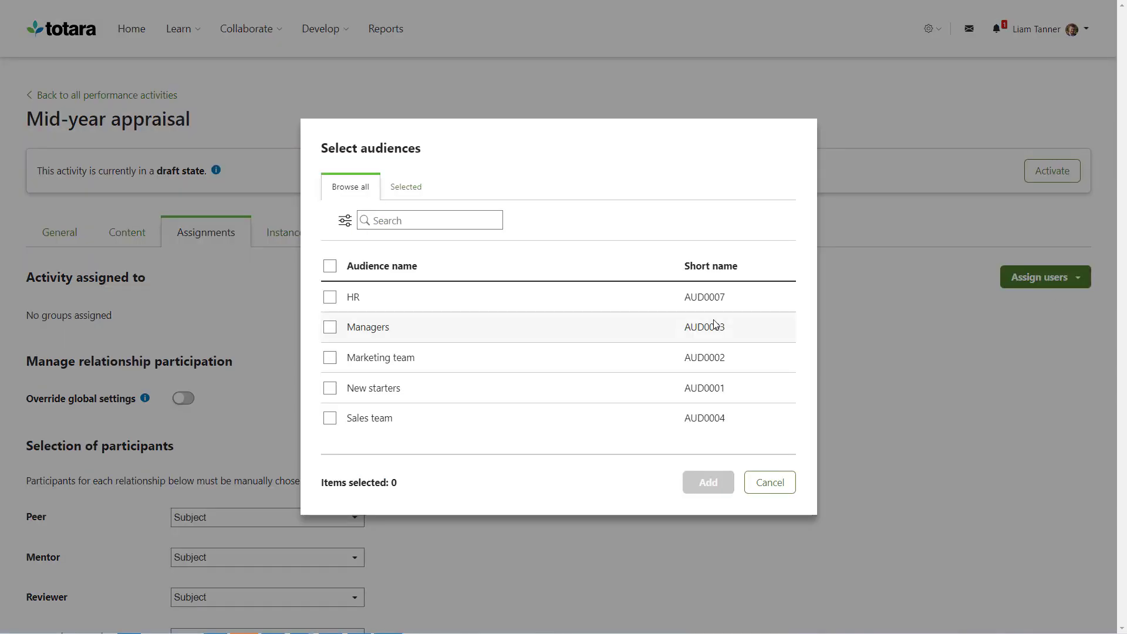
pyautogui.click(330, 329)
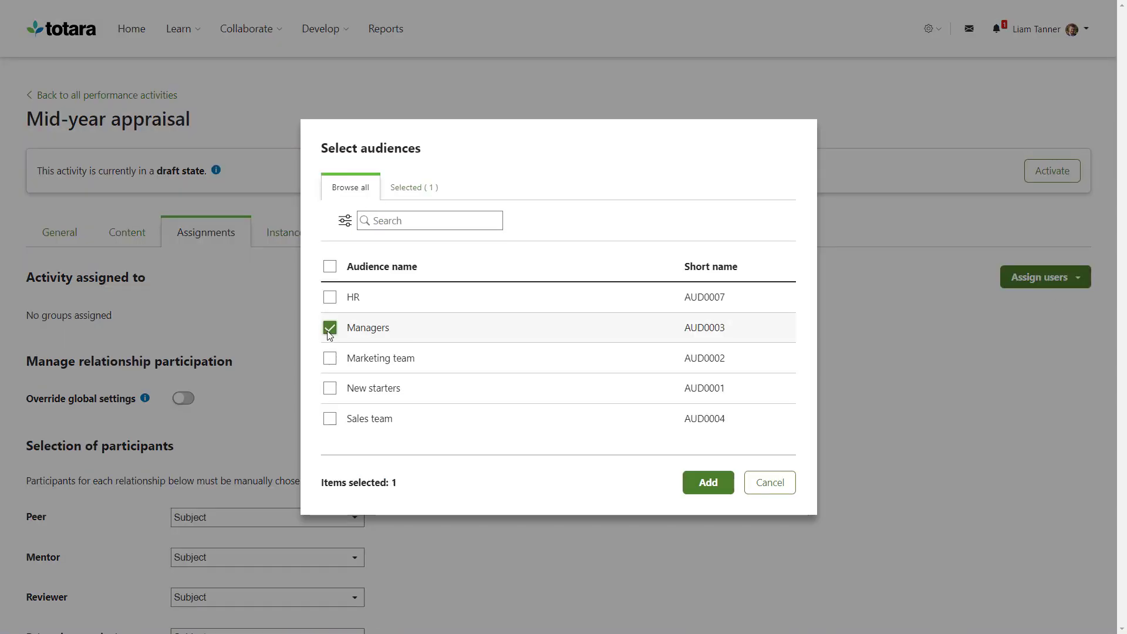
pyautogui.click(698, 488)
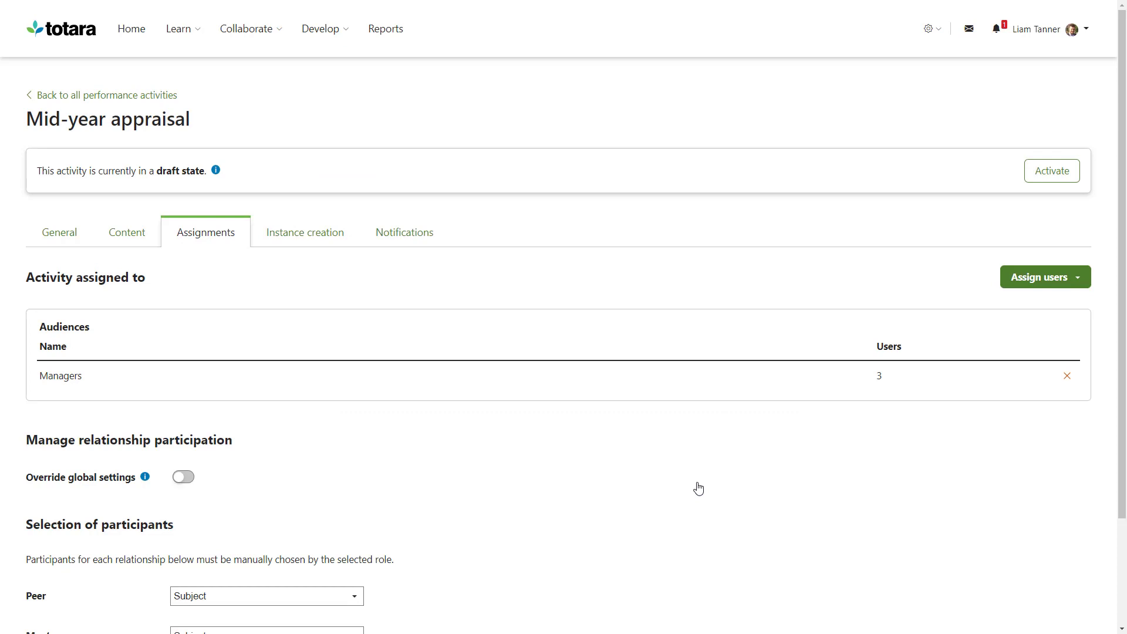
# Step: Assign the first listed individual to the activity, and remove that individual assignment again
pyautogui.click(1065, 282)
pyautogui.click(1060, 373)
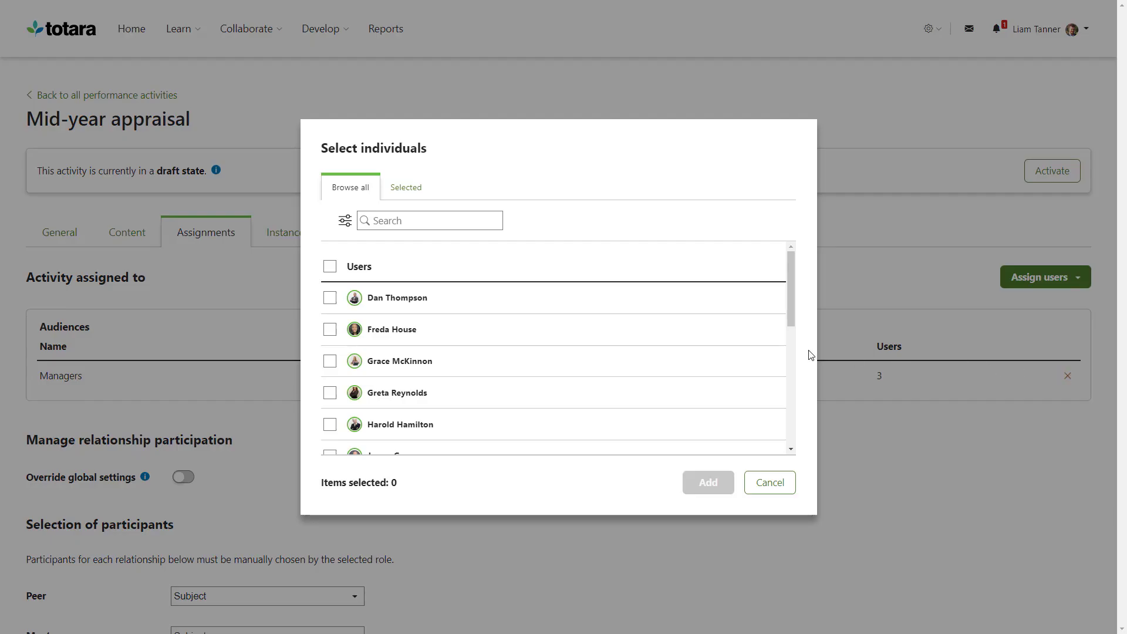
pyautogui.click(330, 297)
pyautogui.click(697, 482)
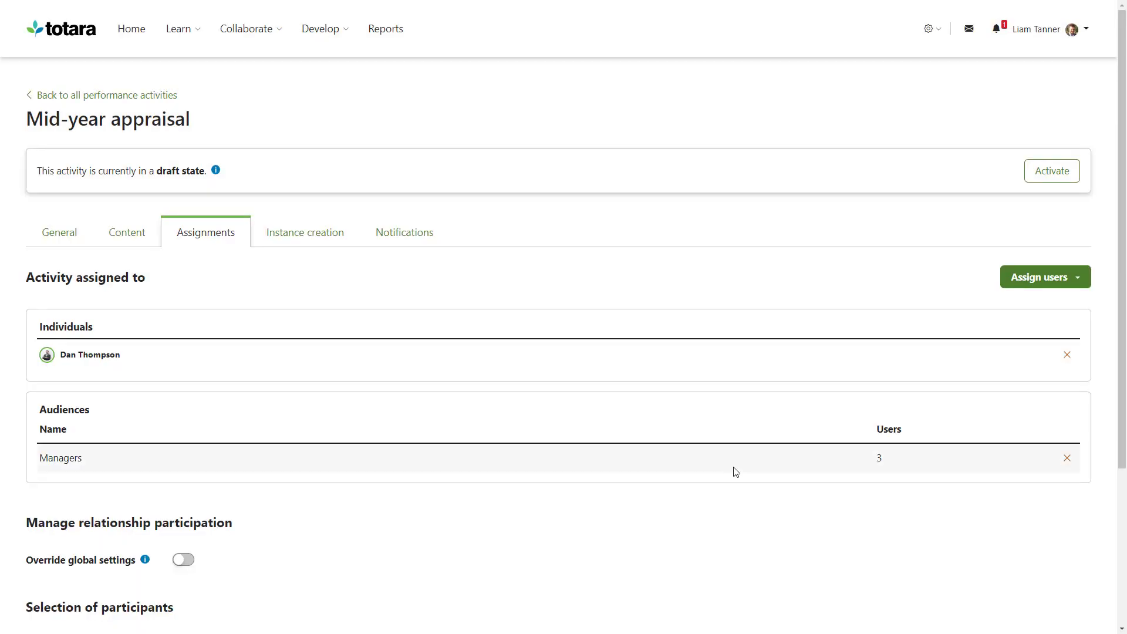
pyautogui.click(1067, 356)
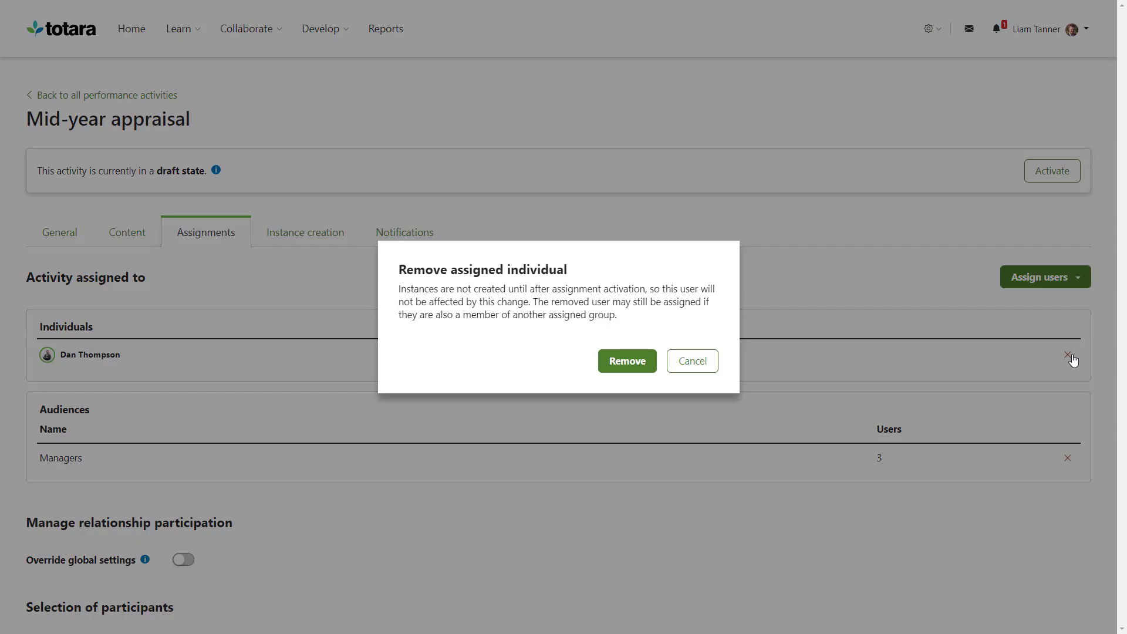
pyautogui.click(635, 367)
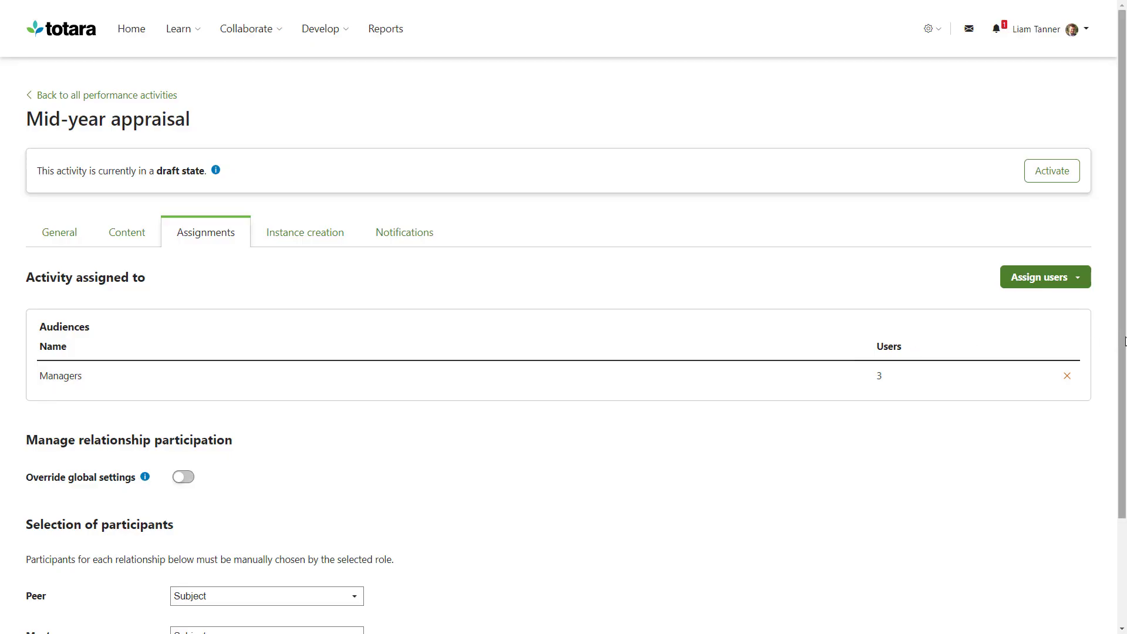
# Step: Check which roles are available for choosing the Peer participants, leaving the selection as it is
pyautogui.moveTo(1122, 343); pyautogui.dragTo(1117, 464)
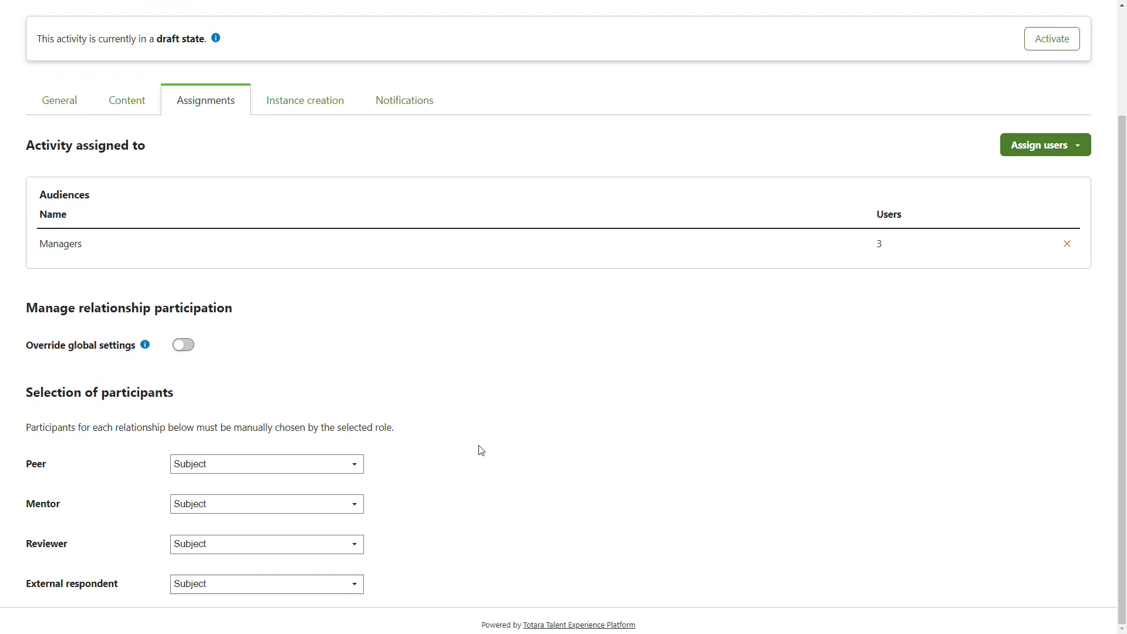
pyautogui.click(350, 463)
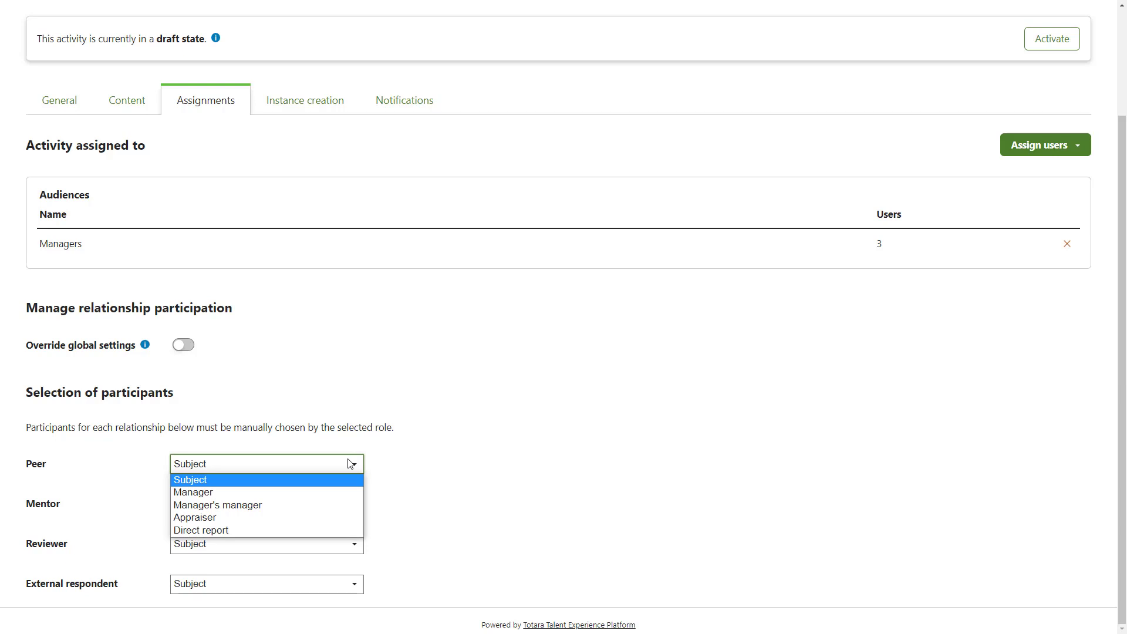
pyautogui.click(378, 464)
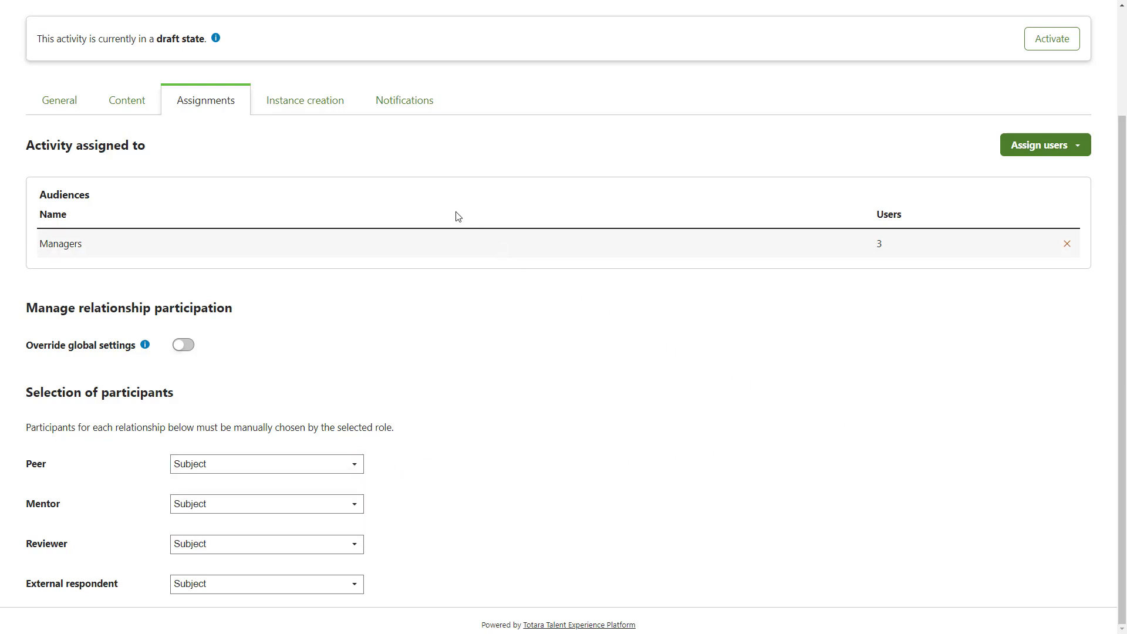
# Step: Make the activity's instance creation range use relative dates, with User creation date as the reference date
pyautogui.click(325, 108)
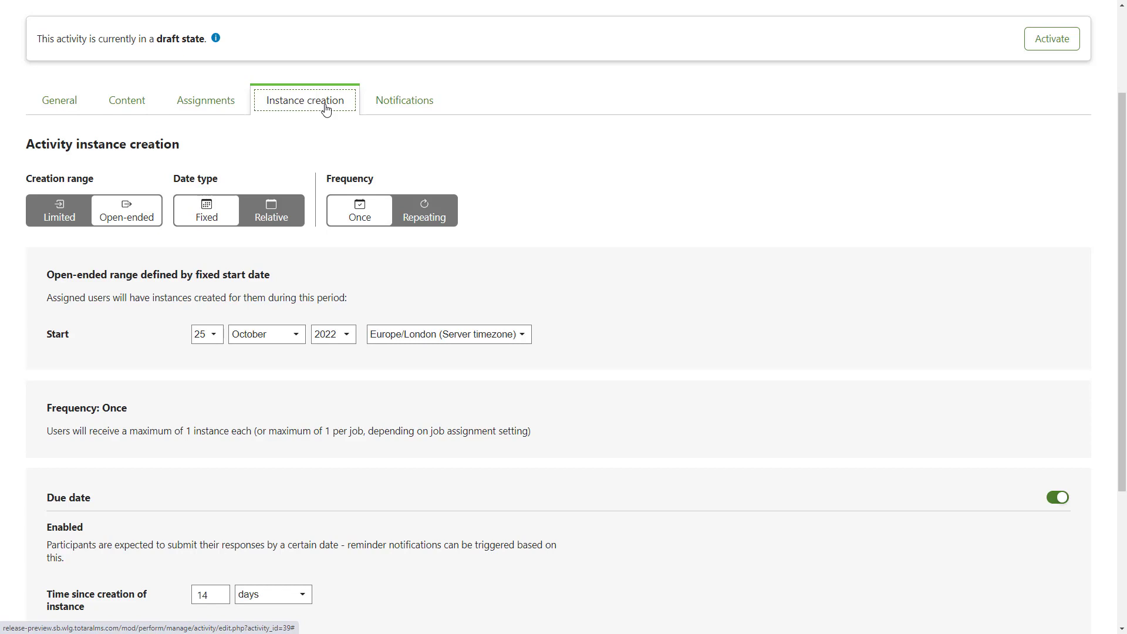
pyautogui.click(276, 210)
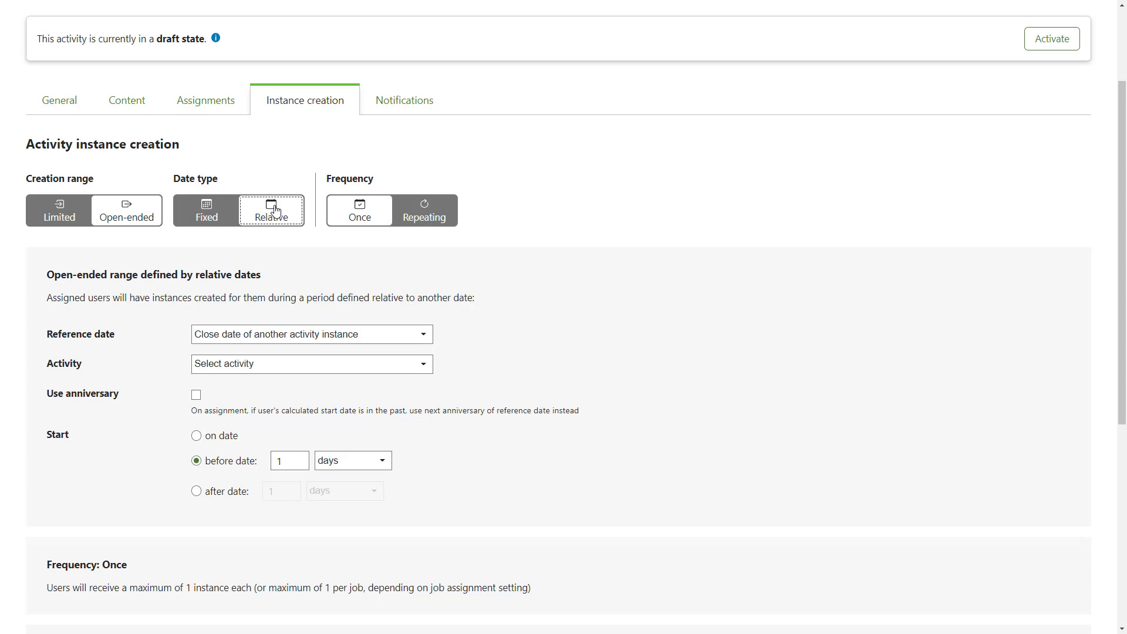
pyautogui.click(280, 337)
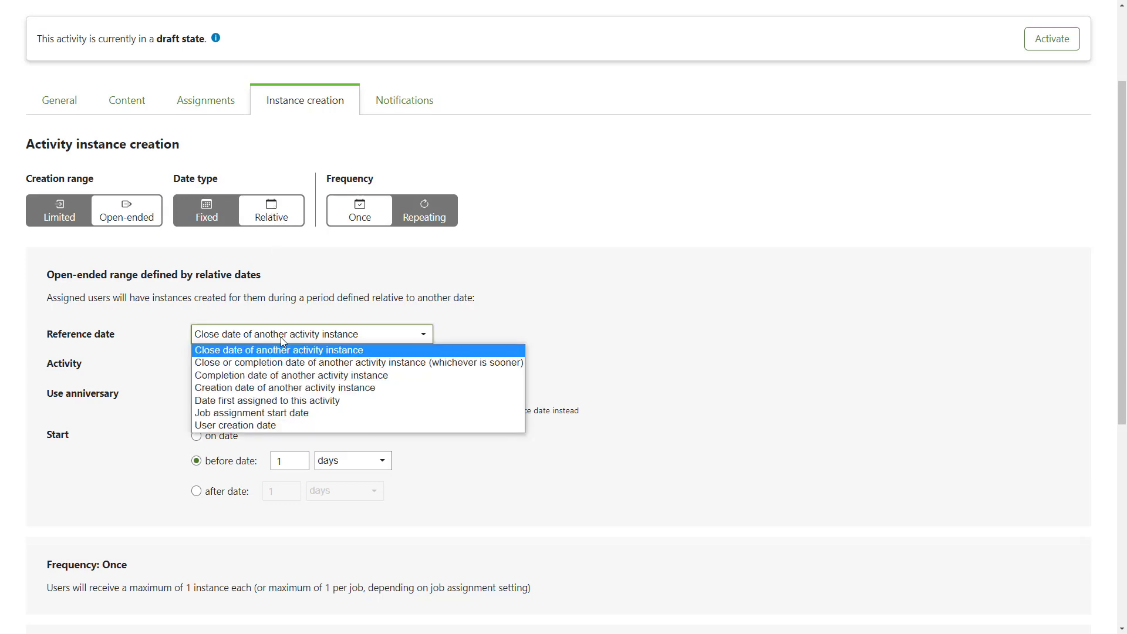
pyautogui.click(282, 428)
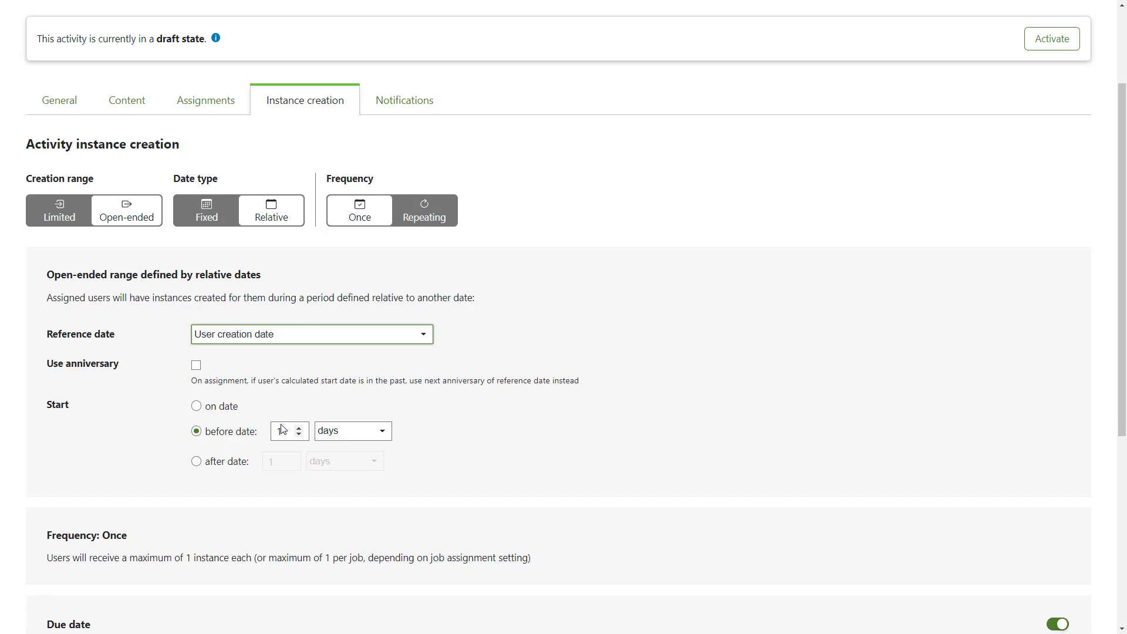
# Step: Set the creation range to start 20 weeks after the reference date
pyautogui.click(195, 461)
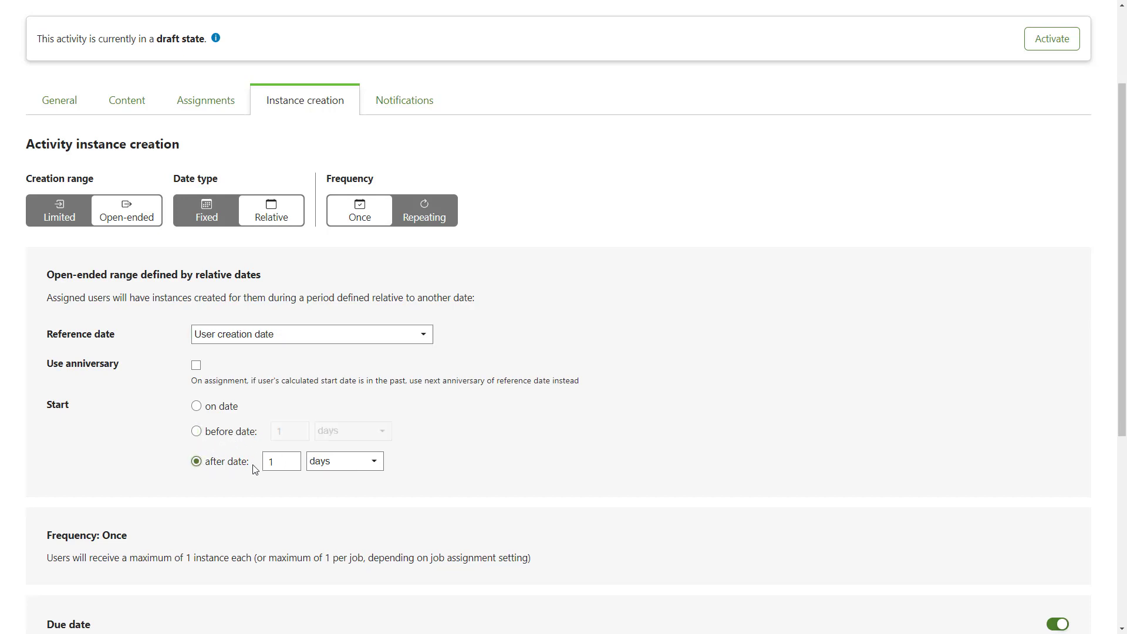
pyautogui.click(344, 461)
pyautogui.click(338, 483)
pyautogui.hotkey('shift', 'Tab')
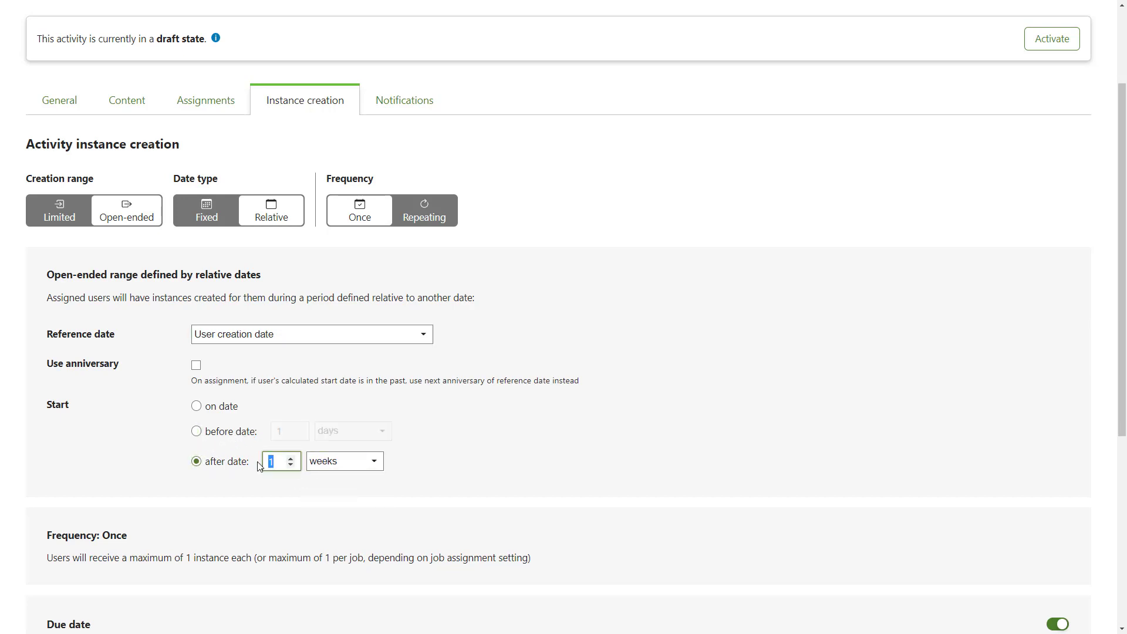
pyautogui.write('20')
pyautogui.press('Tab')
# Step: Make instance creation repeating, triggered by closure of the previous instance, with 48 weeks since that closure
pyautogui.click(412, 227)
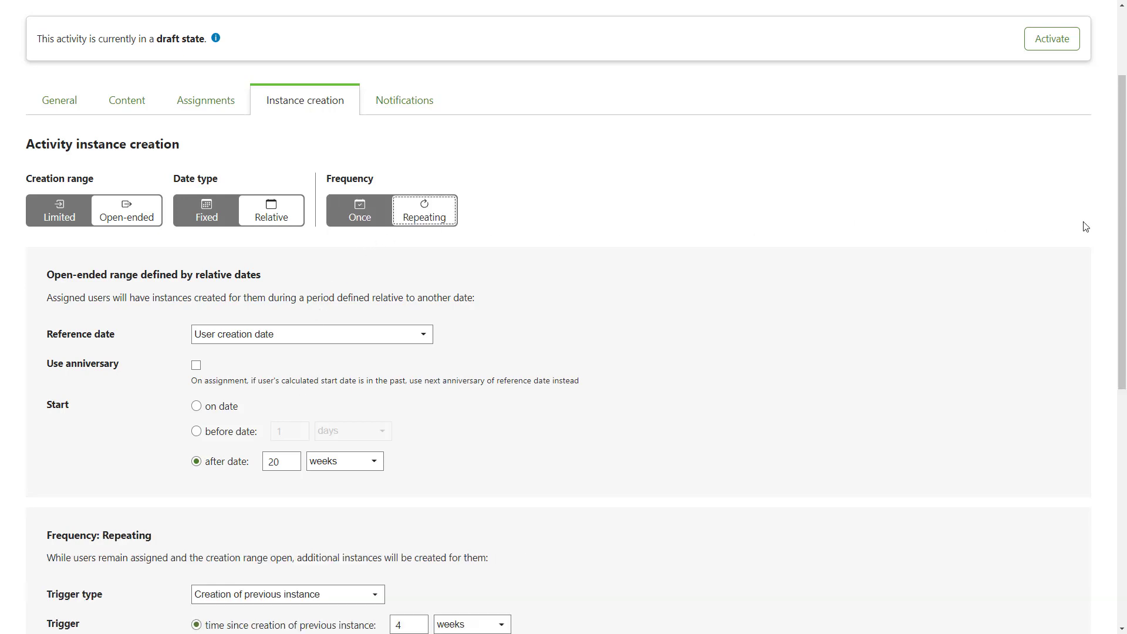
pyautogui.scroll(-5, 1091, 293)
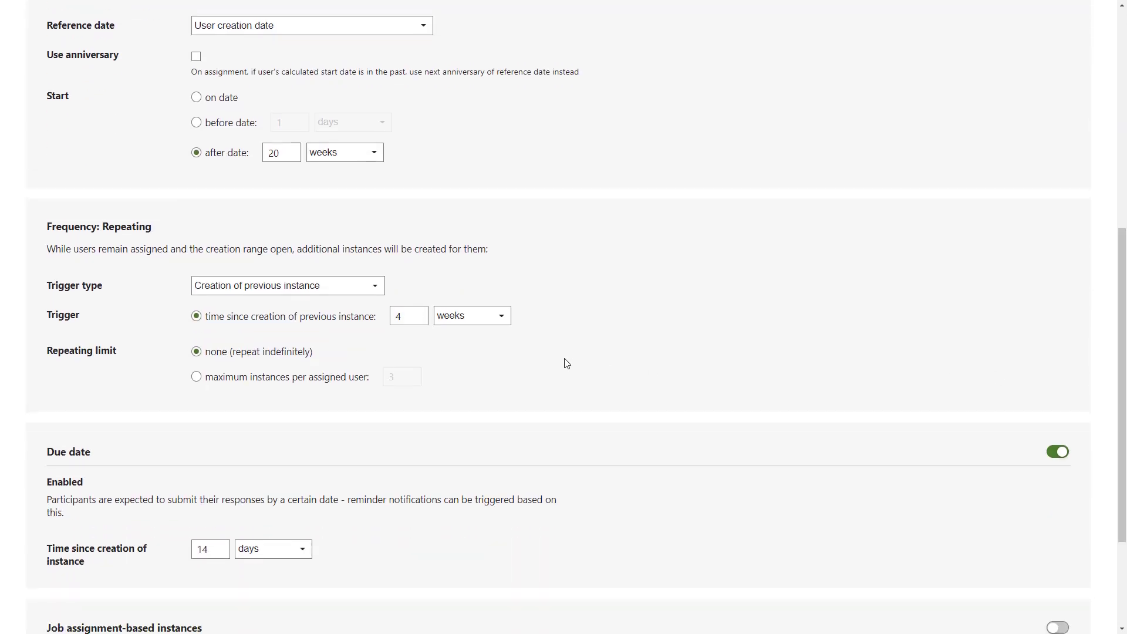
pyautogui.click(344, 287)
pyautogui.click(344, 326)
pyautogui.click(403, 342)
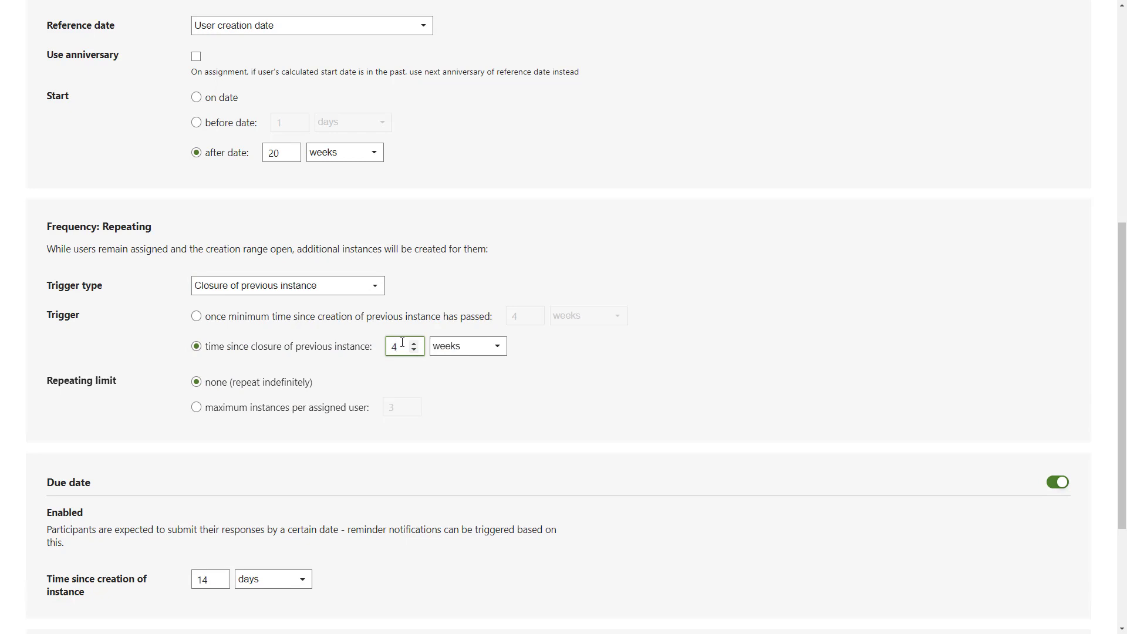
pyautogui.write('8')
pyautogui.click(379, 348)
# Step: Set the due date to 6 weeks since creation of the instance, and save and confirm the instance creation changes
pyautogui.scroll(-3, 955, 352)
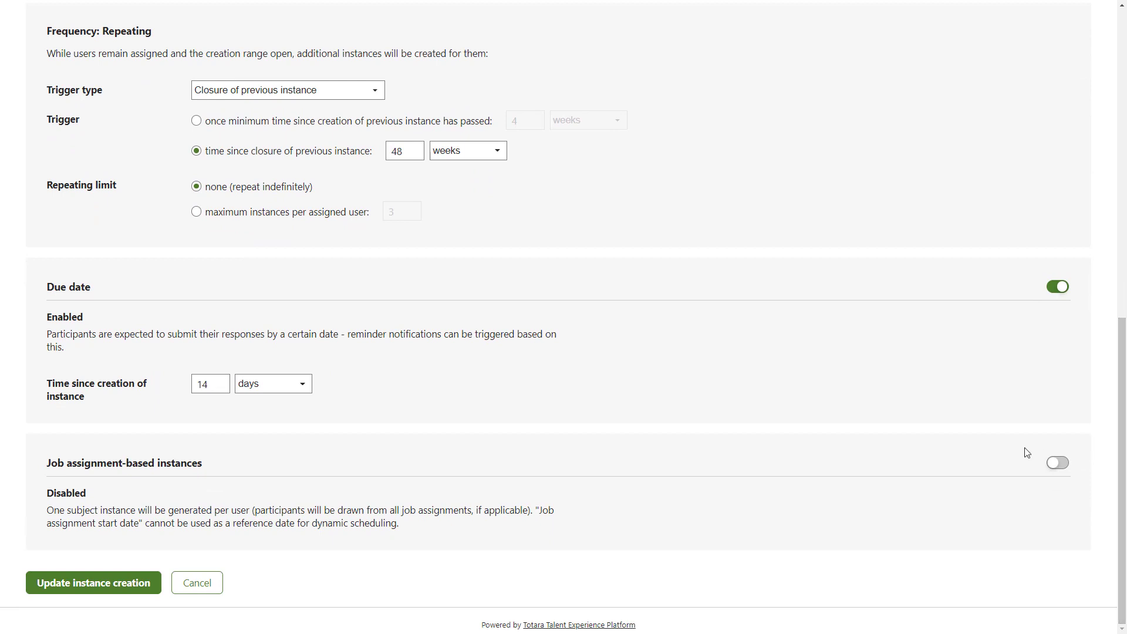
pyautogui.doubleClick(204, 383)
pyautogui.write('6')
pyautogui.click(273, 384)
pyautogui.click(265, 414)
pyautogui.click(131, 585)
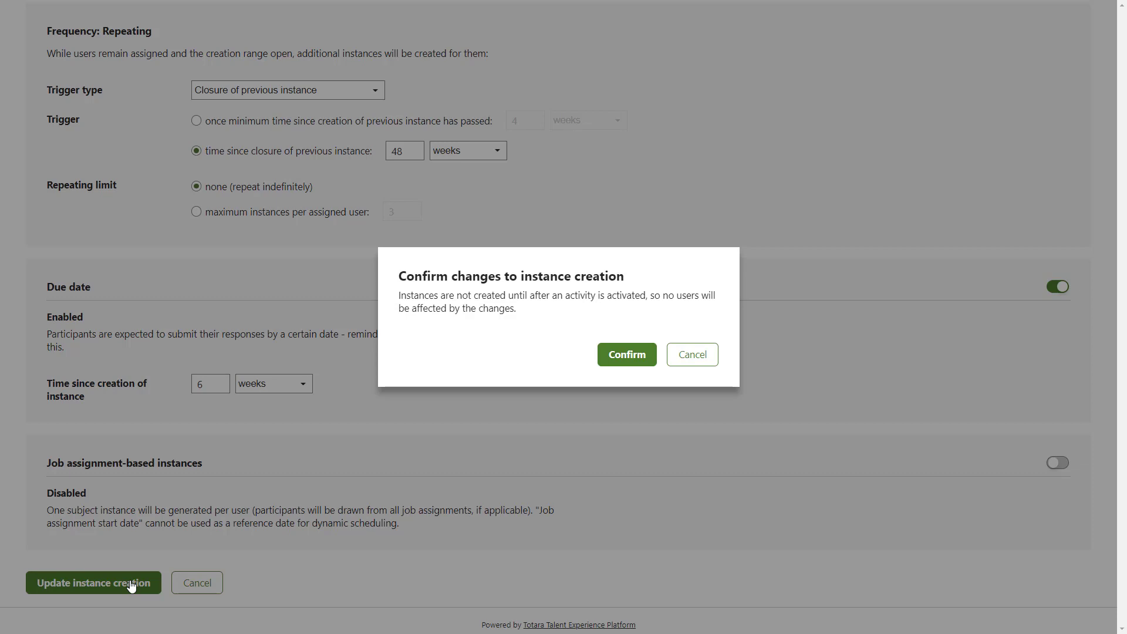
pyautogui.click(624, 355)
# Step: View the activity's notification triggers and look over the site administration options
pyautogui.moveTo(1120, 421); pyautogui.dragTo(1125, 115)
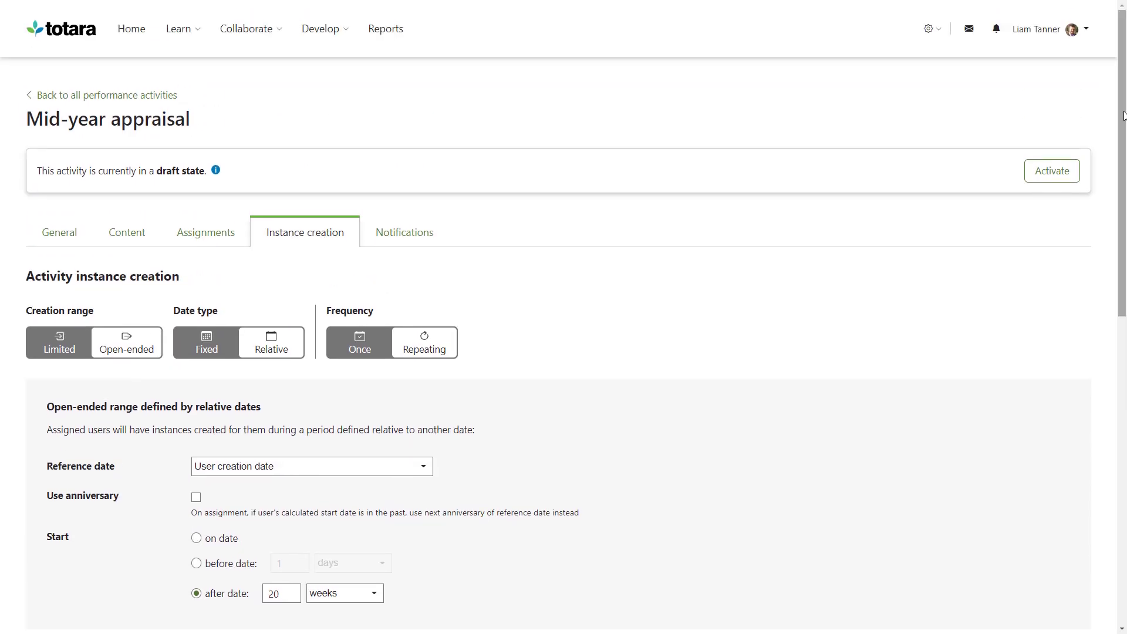
pyautogui.click(414, 234)
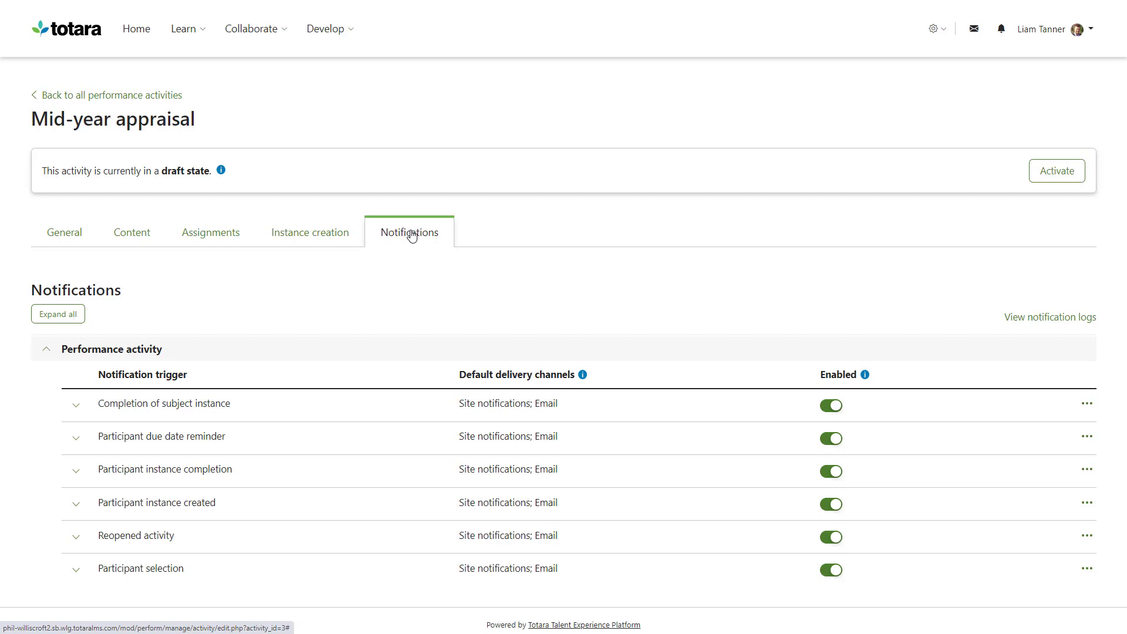
pyautogui.click(937, 29)
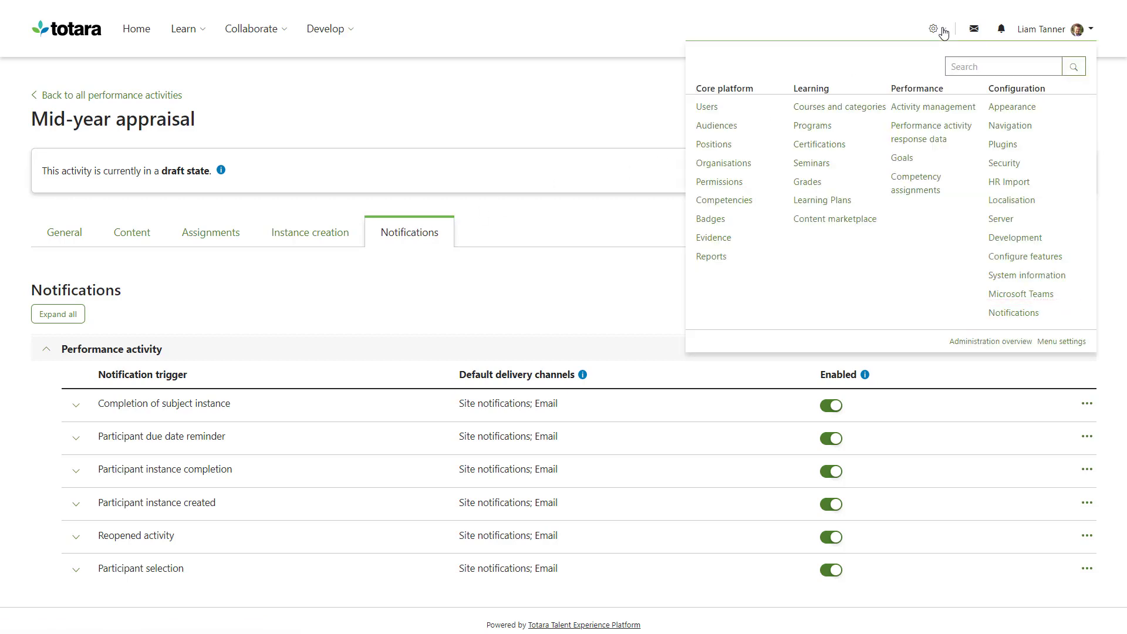
pyautogui.click(877, 26)
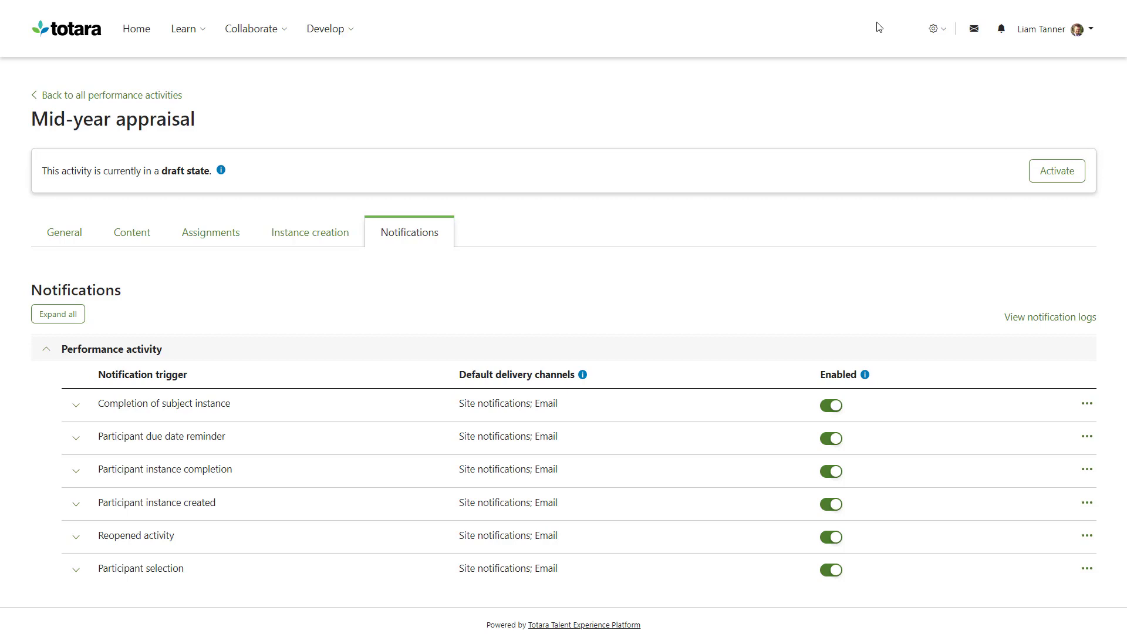
# Step: Start a new notification named "Your turn reminder" for the Participant instance completion trigger
pyautogui.click(76, 470)
pyautogui.scroll(-9, 1110, 572)
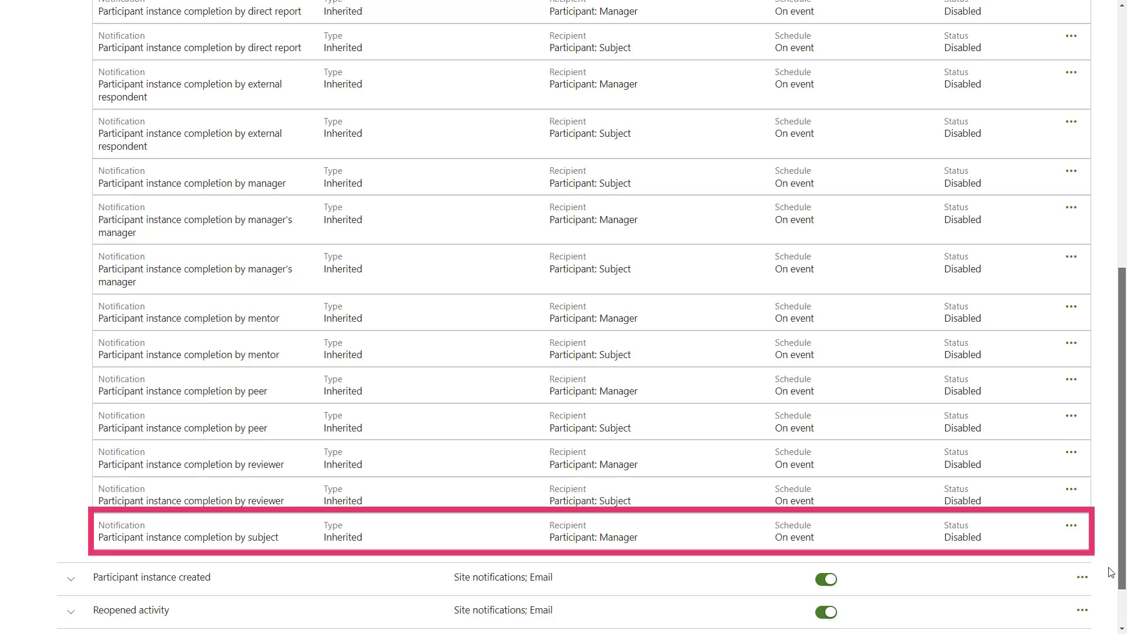
pyautogui.scroll(3, 1099, 420)
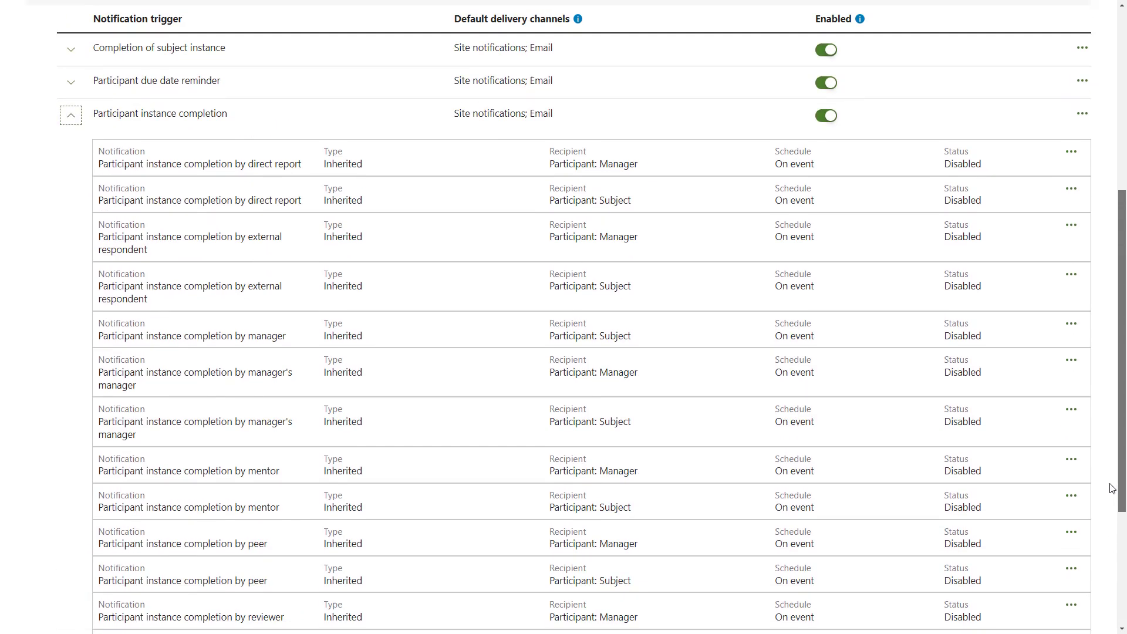
pyautogui.click(1082, 131)
pyautogui.click(1066, 155)
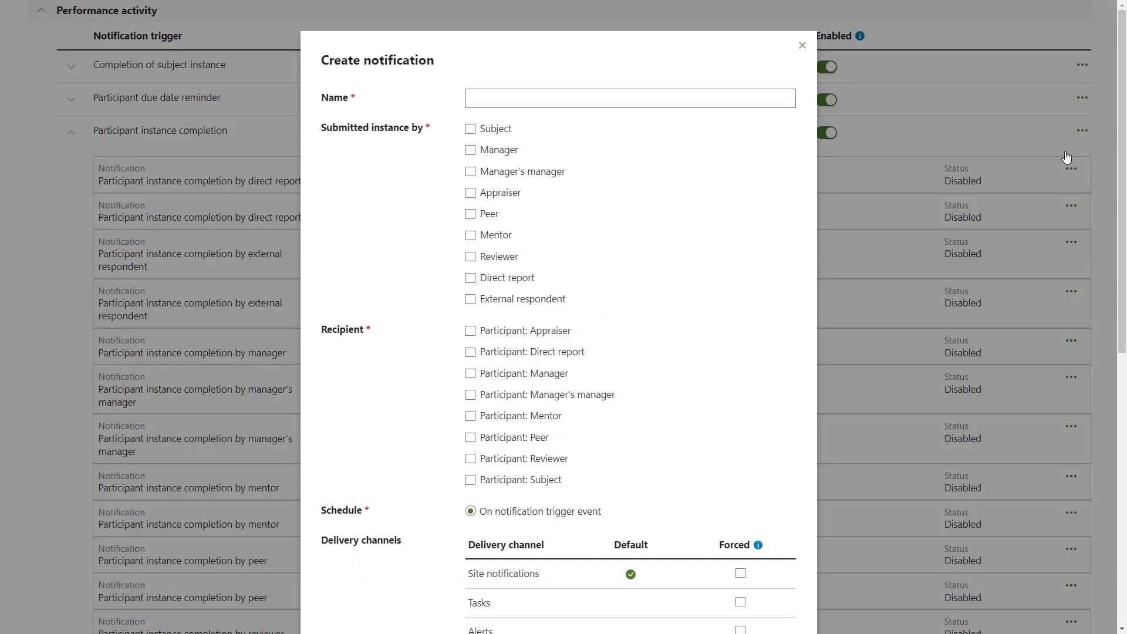
pyautogui.click(776, 98)
pyautogui.write('Your tu')
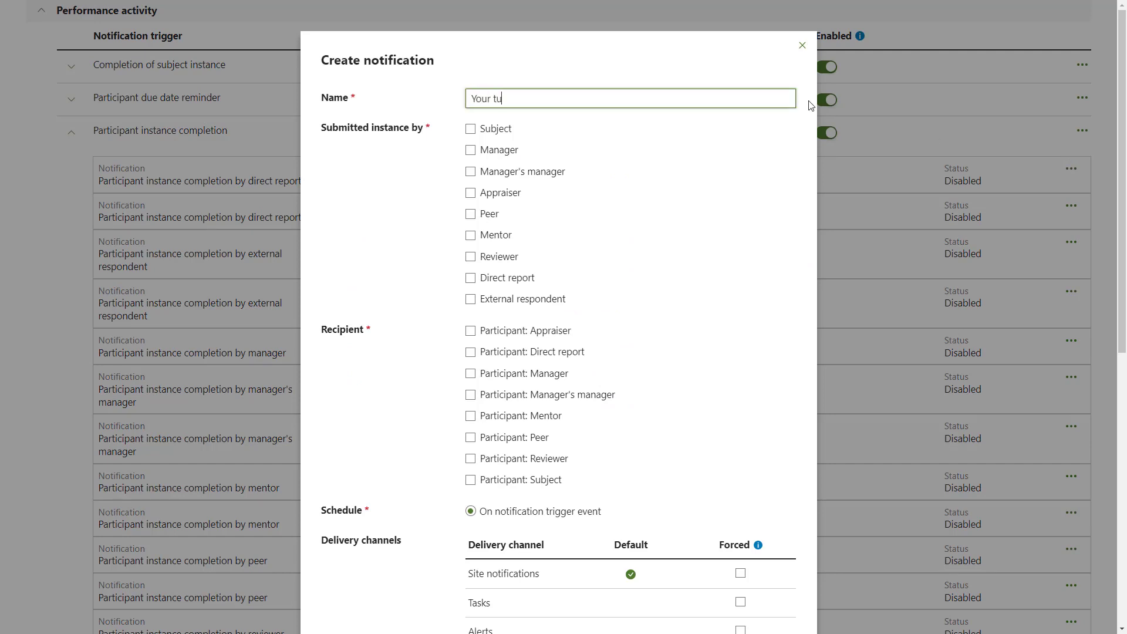
pyautogui.write('rn reminder')
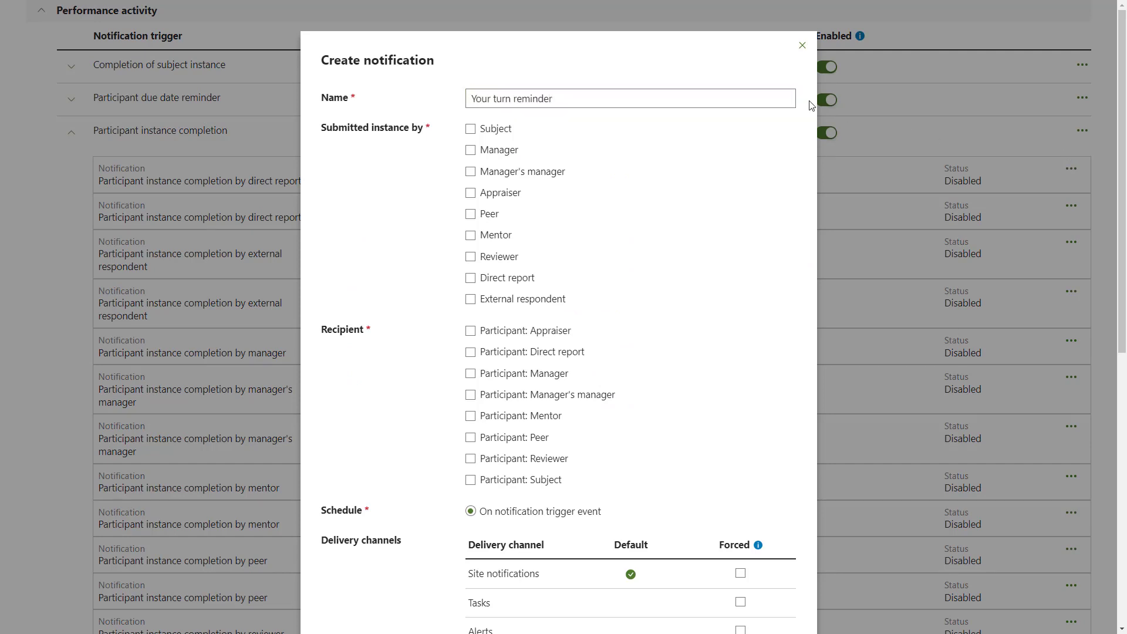
# Step: Send the notification to Participant: Manager for instances submitted by the Subject, enable it and save it
pyautogui.click(470, 128)
pyautogui.click(470, 373)
pyautogui.scroll(-8, 1100, 543)
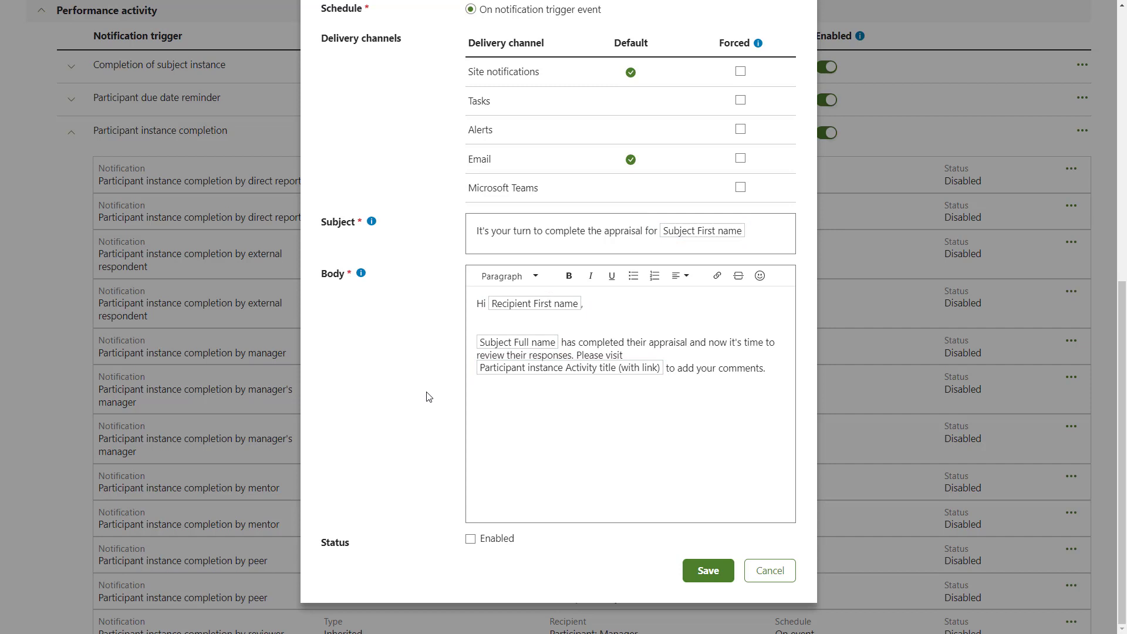
pyautogui.click(470, 539)
pyautogui.click(687, 569)
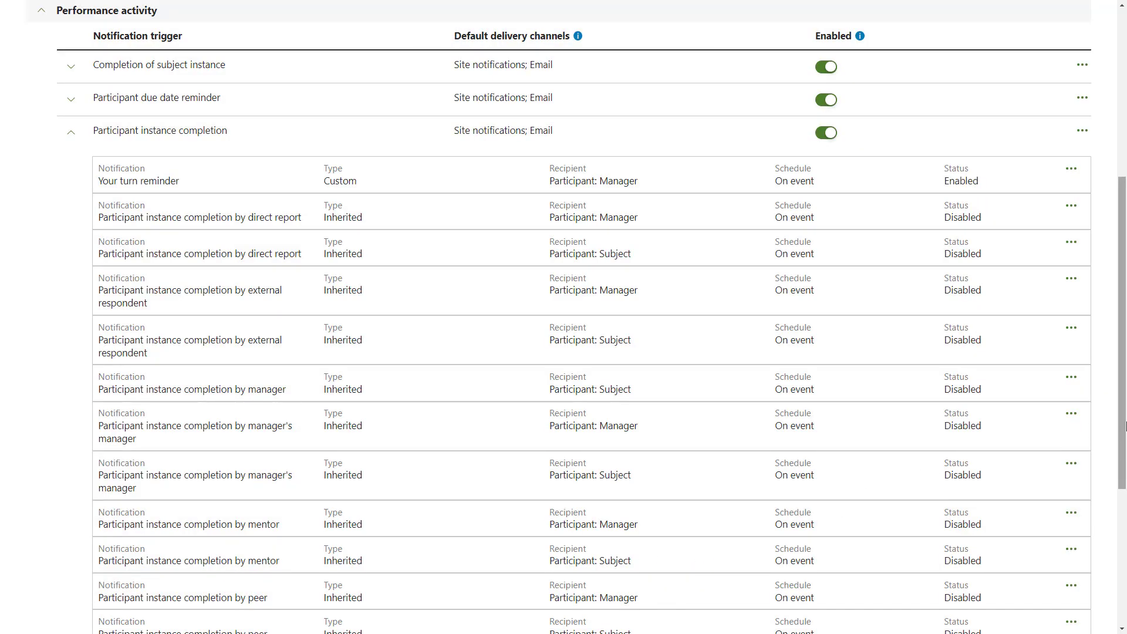
# Step: Activate the Mid-year appraisal activity and confirm the activation
pyautogui.scroll(1, 1124, 387)
pyautogui.moveTo(1124, 388); pyautogui.dragTo(1124, 269)
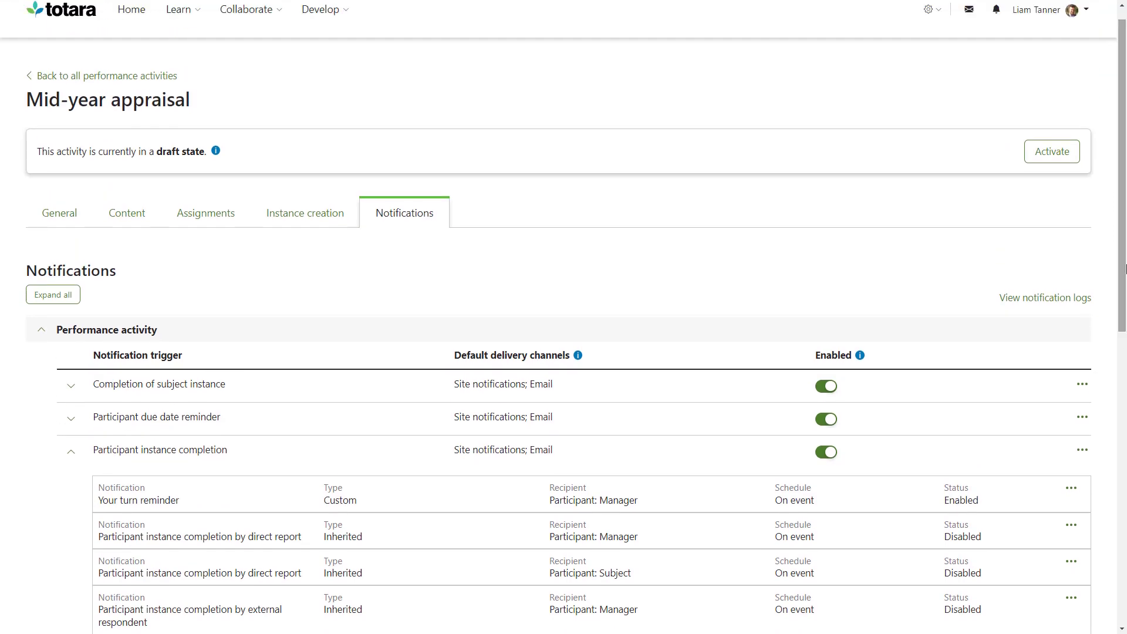
pyautogui.click(1051, 152)
pyautogui.click(635, 390)
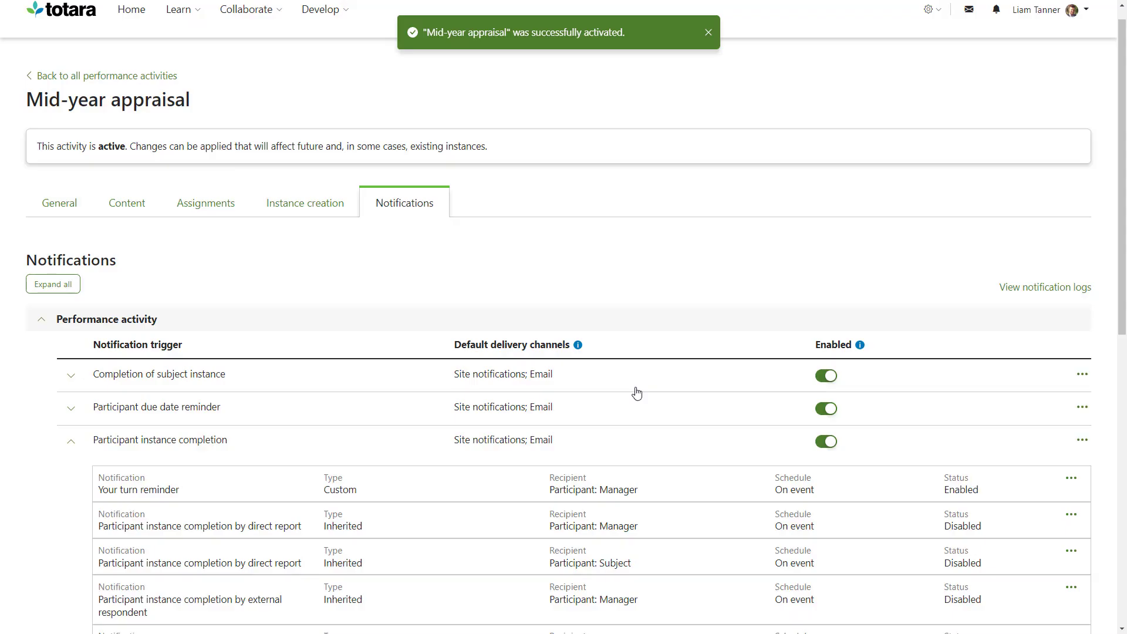